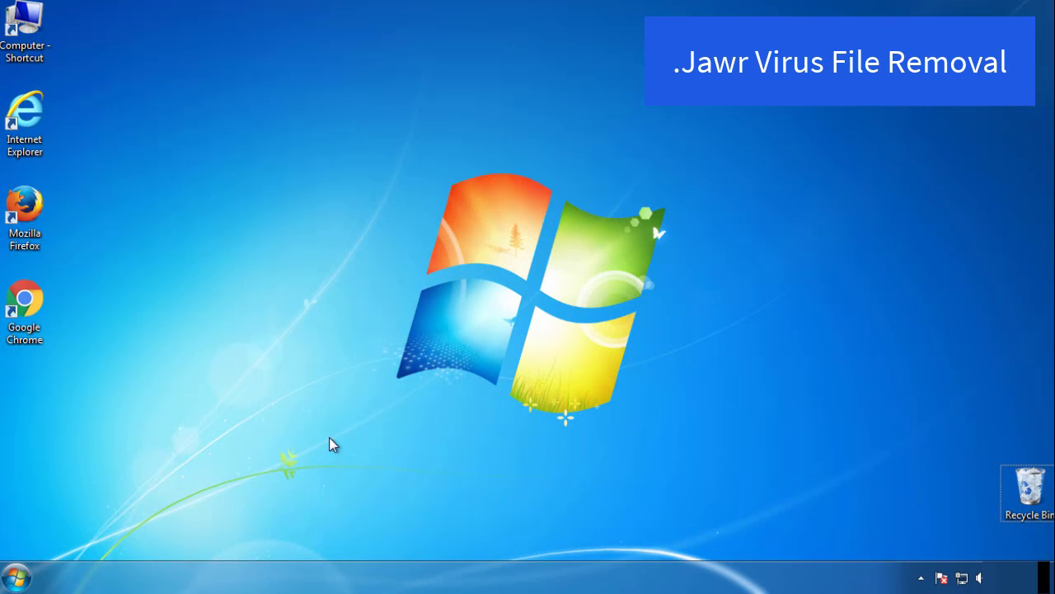
- Enable Minimal safe boot in msconfig's Boot tab and restart the computer into Safe Mode
click(16, 577)
click(85, 533)
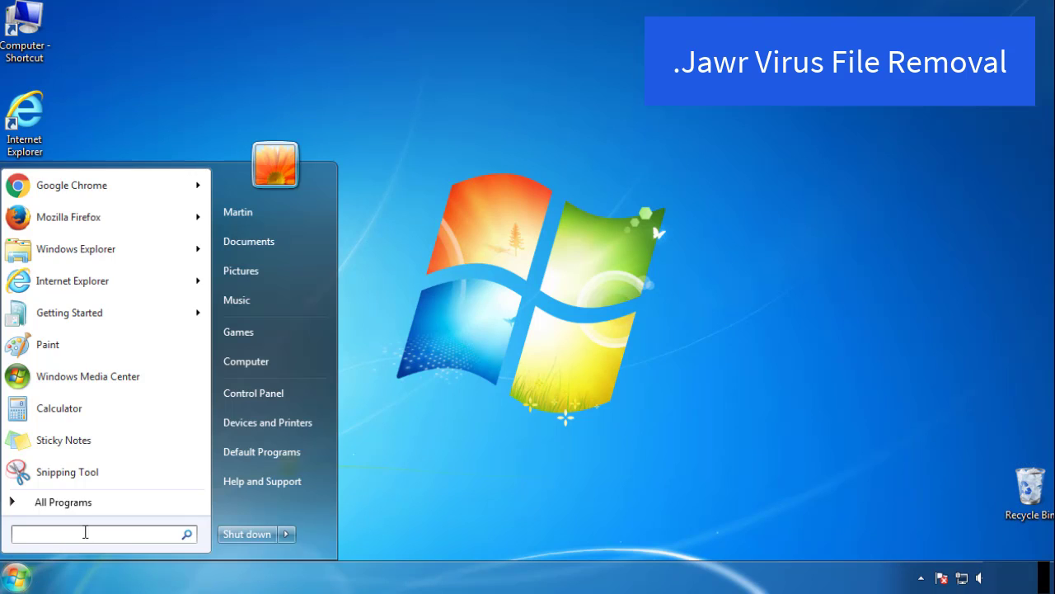
text(msconfig)
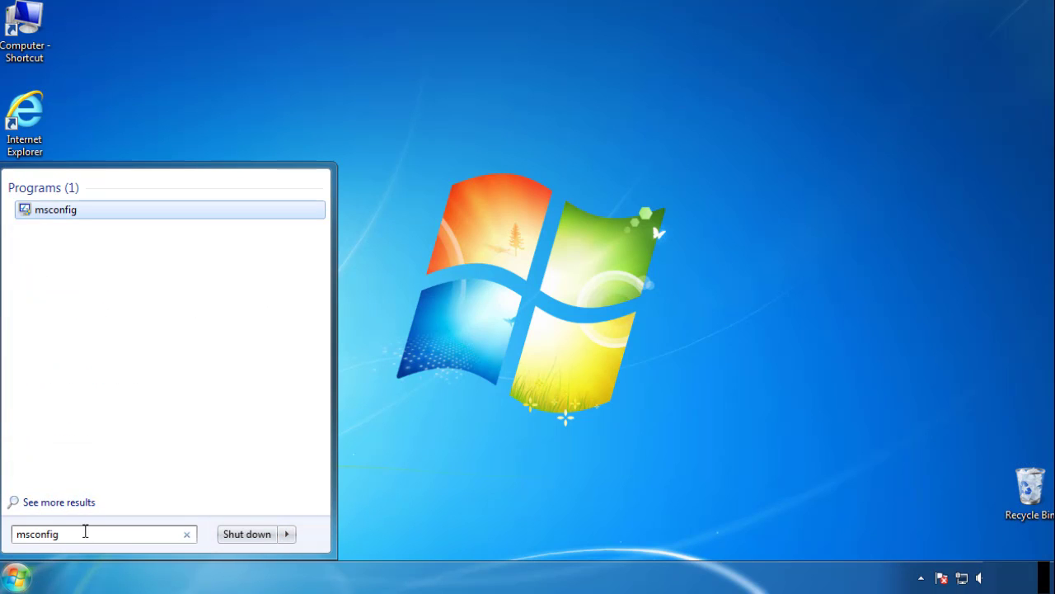
key(Return)
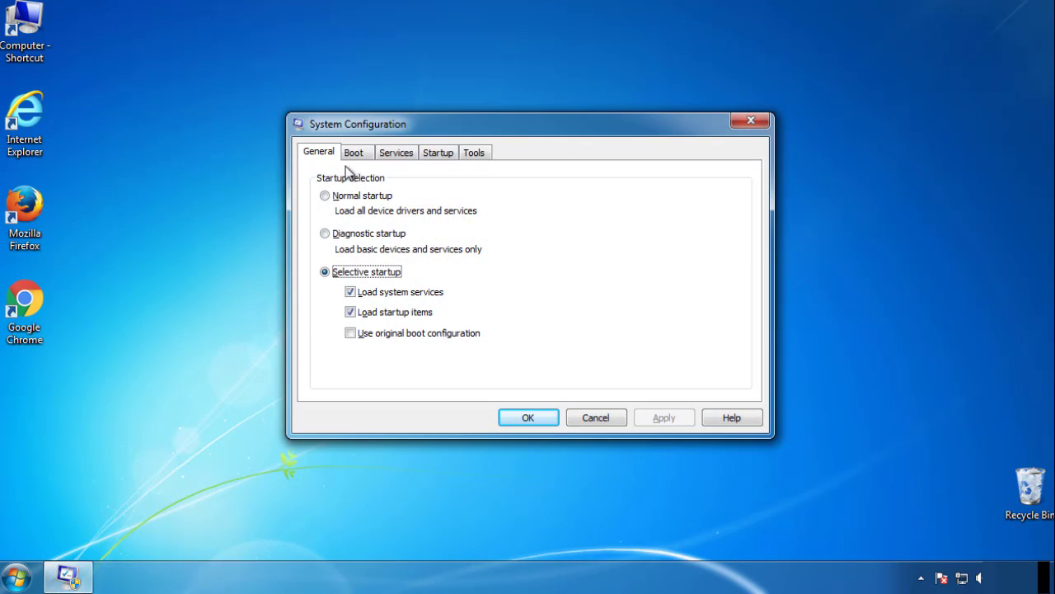
click(354, 154)
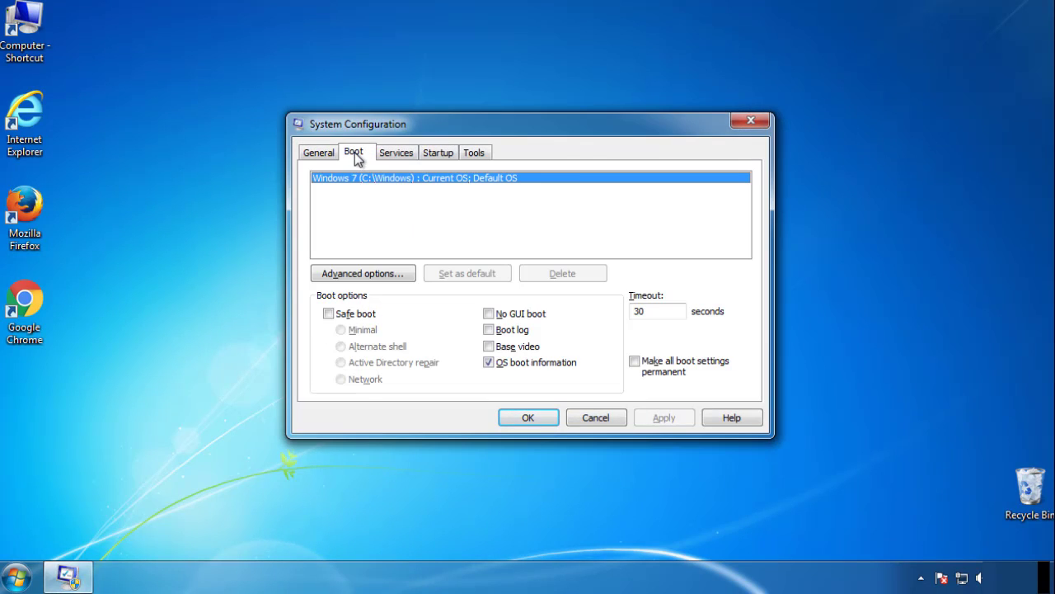
click(327, 314)
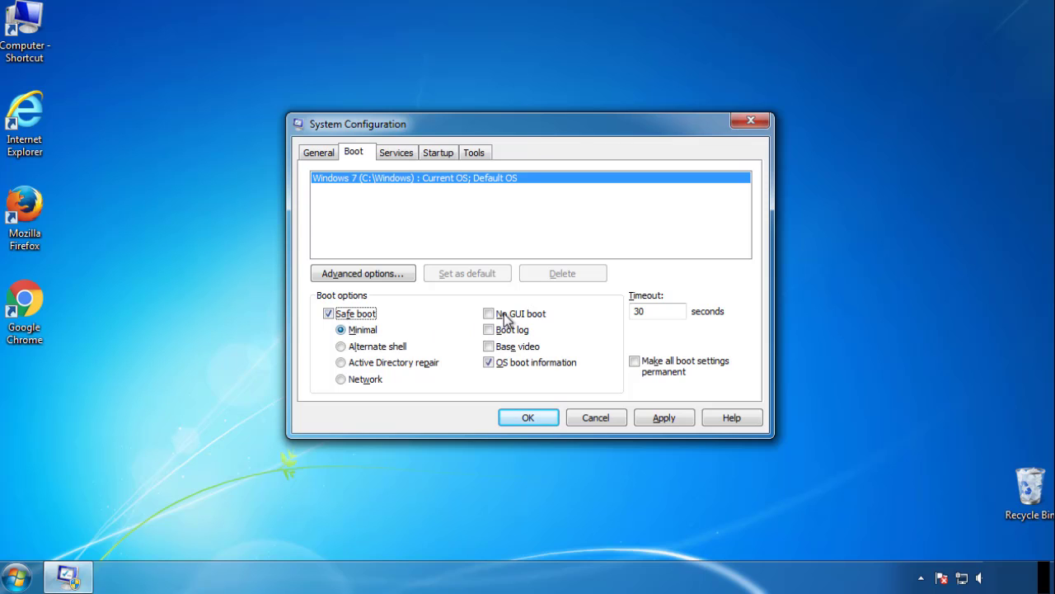
click(535, 419)
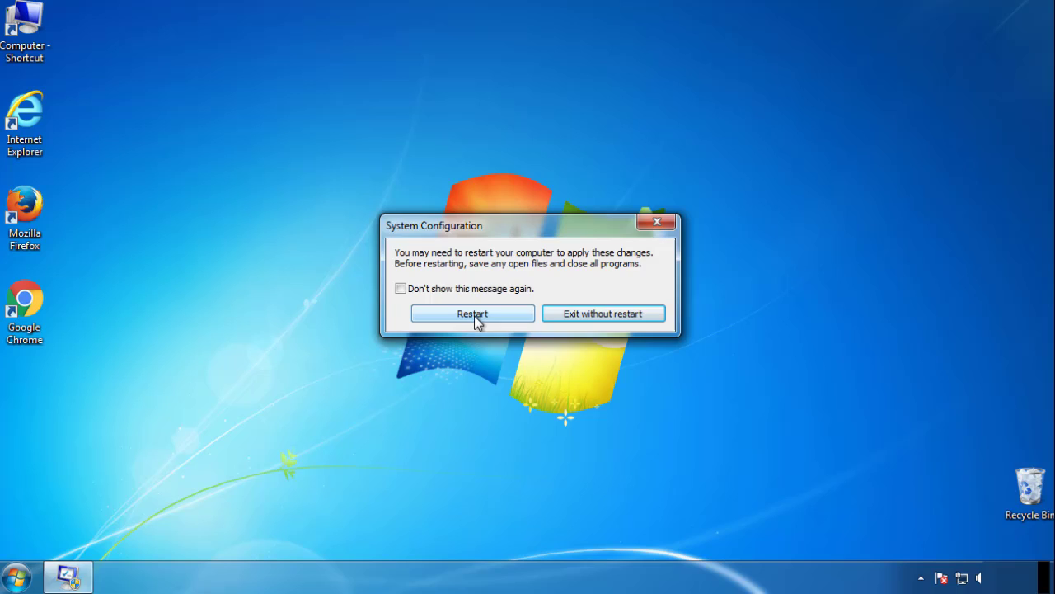
click(474, 315)
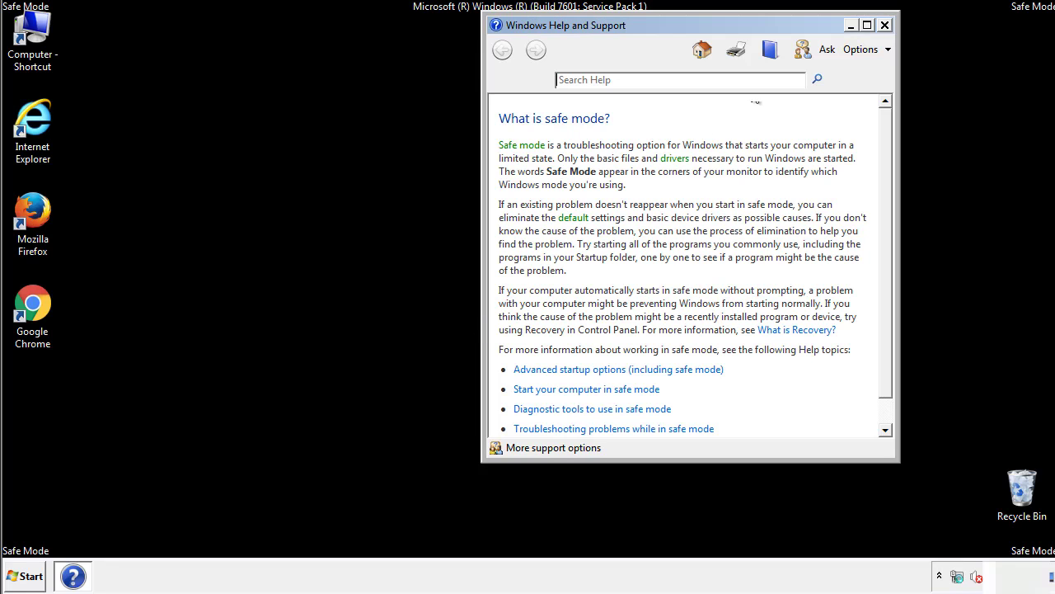
- Set Folder Options to show hidden files, folders, and drives, then close Control Panel
click(884, 26)
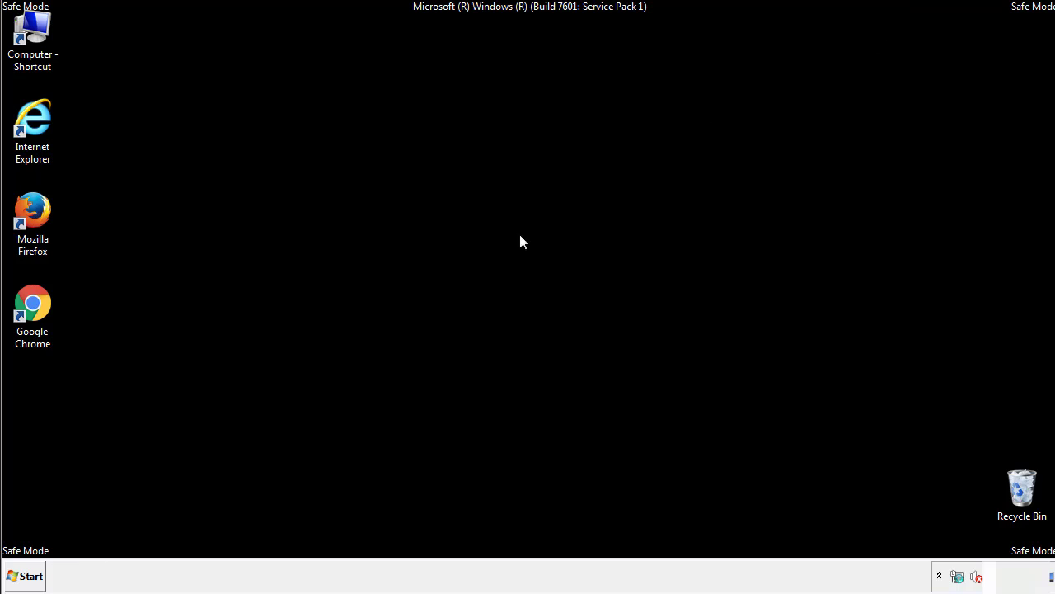
click(33, 575)
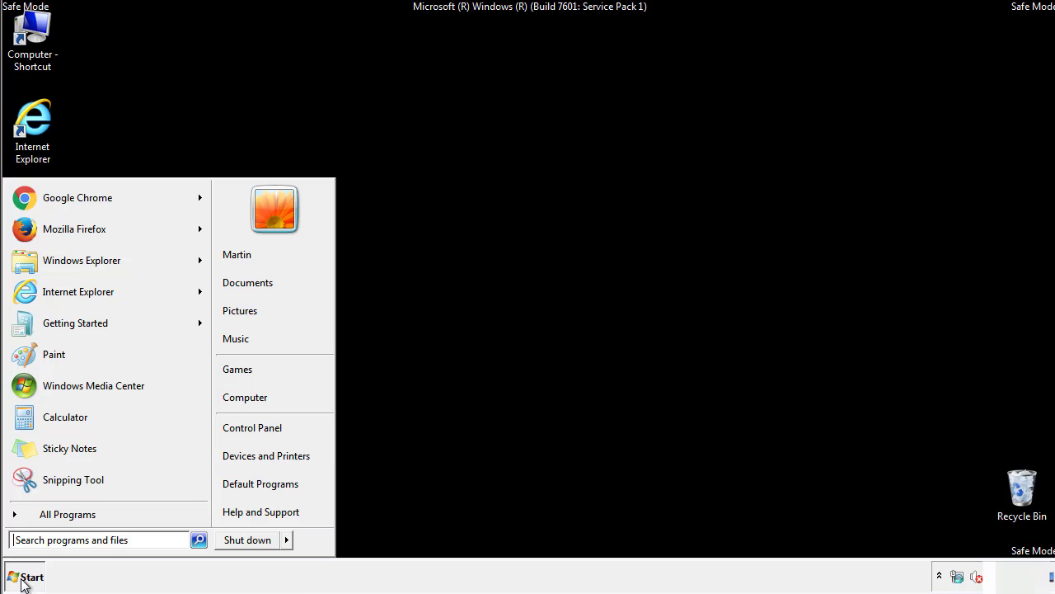
click(264, 426)
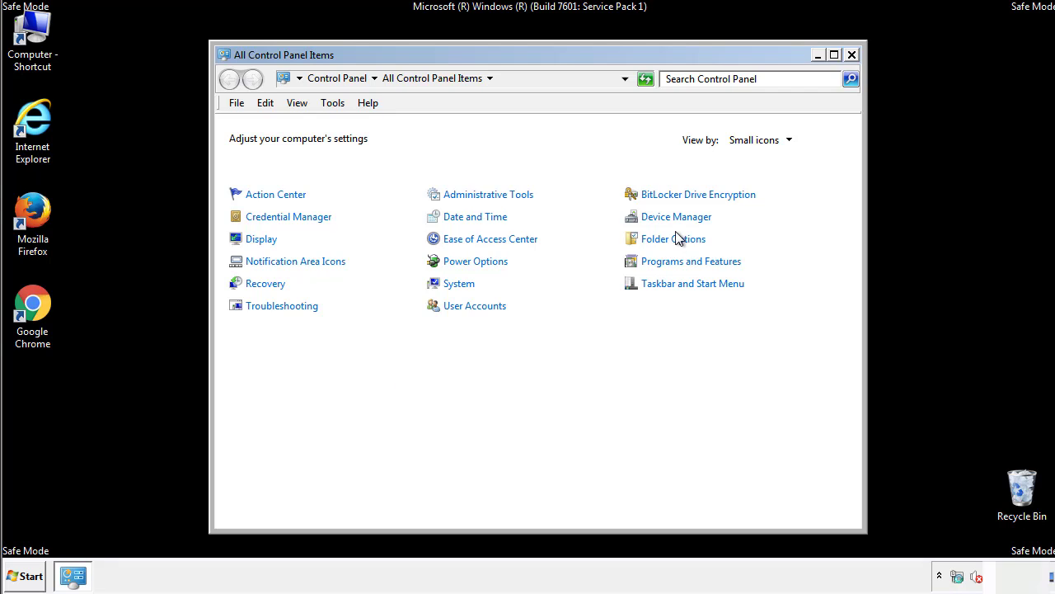
click(676, 240)
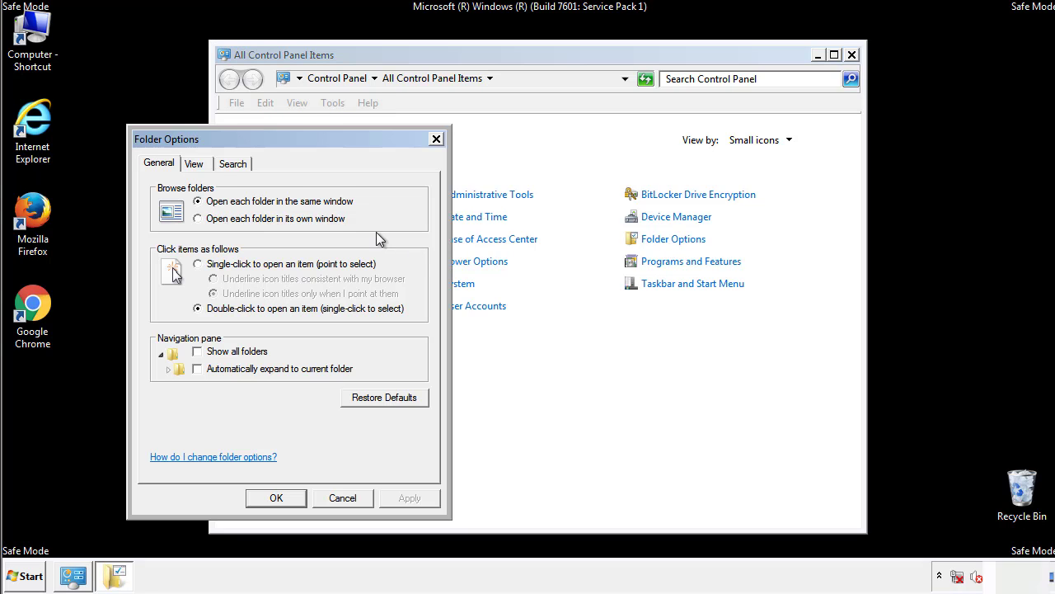
click(196, 166)
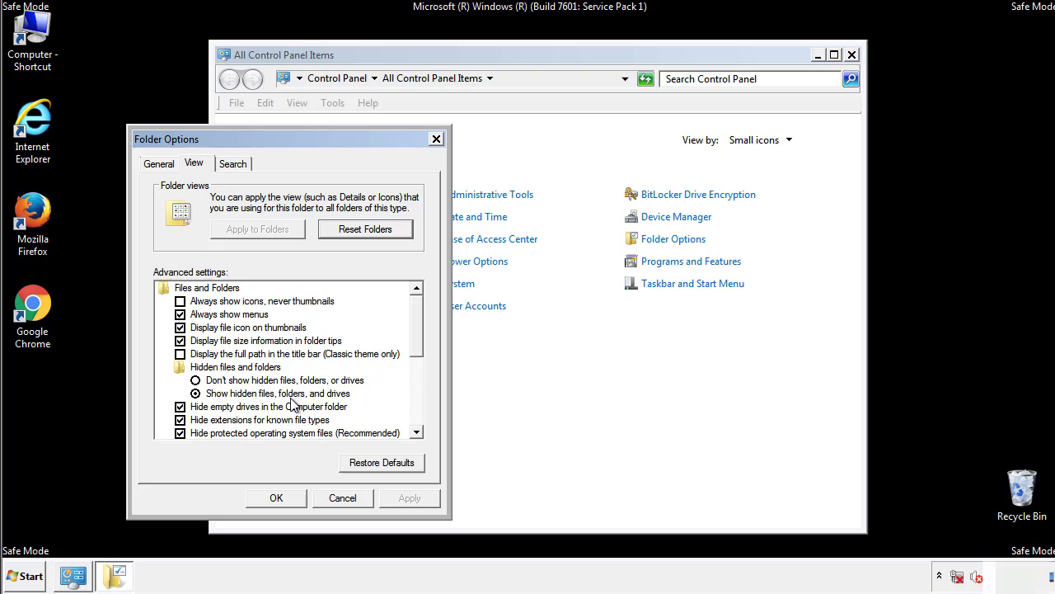
click(284, 495)
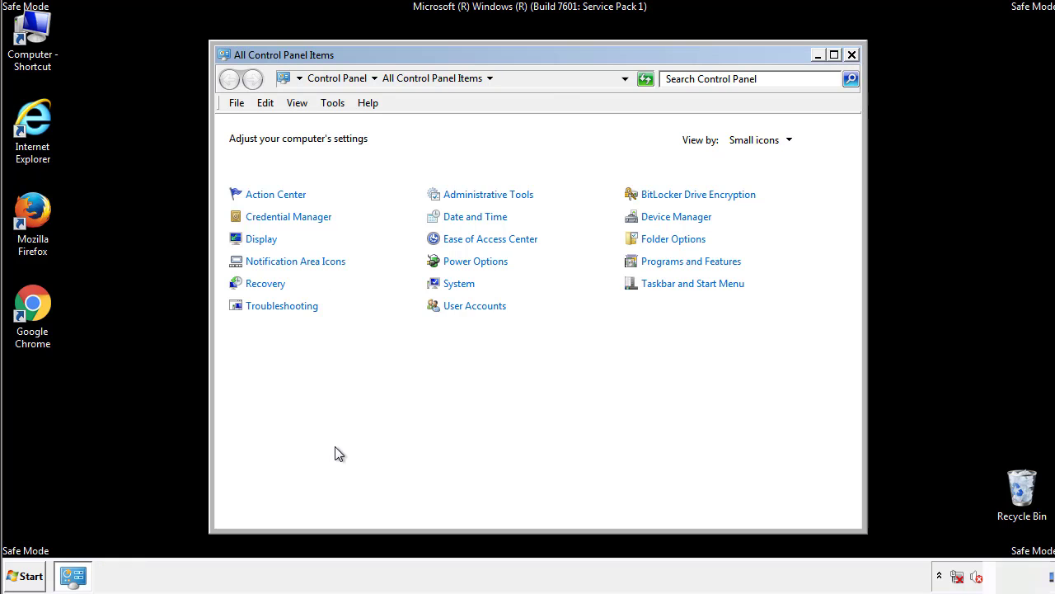
click(851, 54)
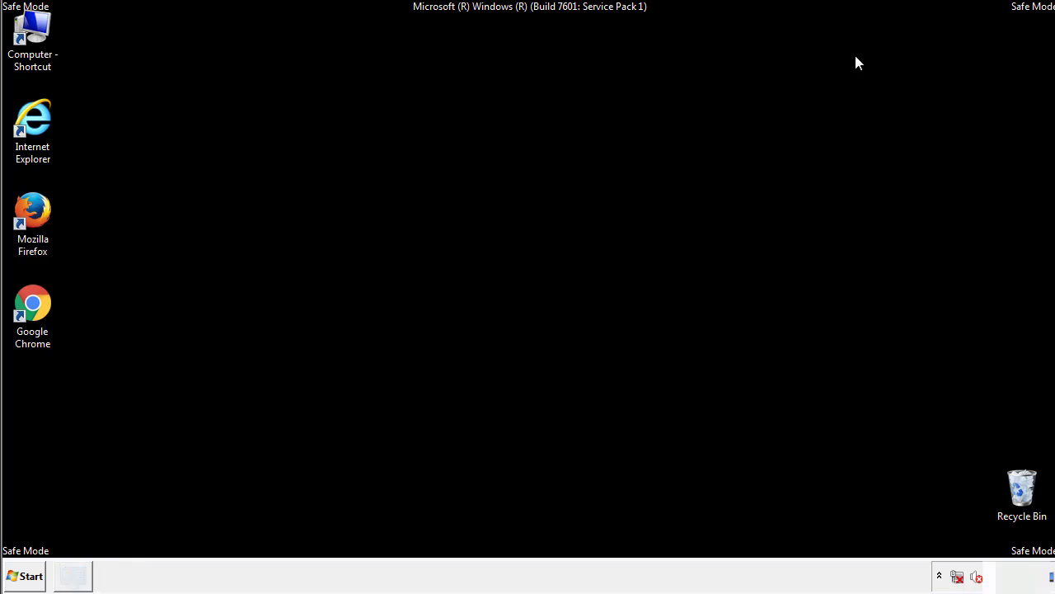
- Browse to C:\Windows\System32\drivers\etc and open the hosts file
double_click(33, 32)
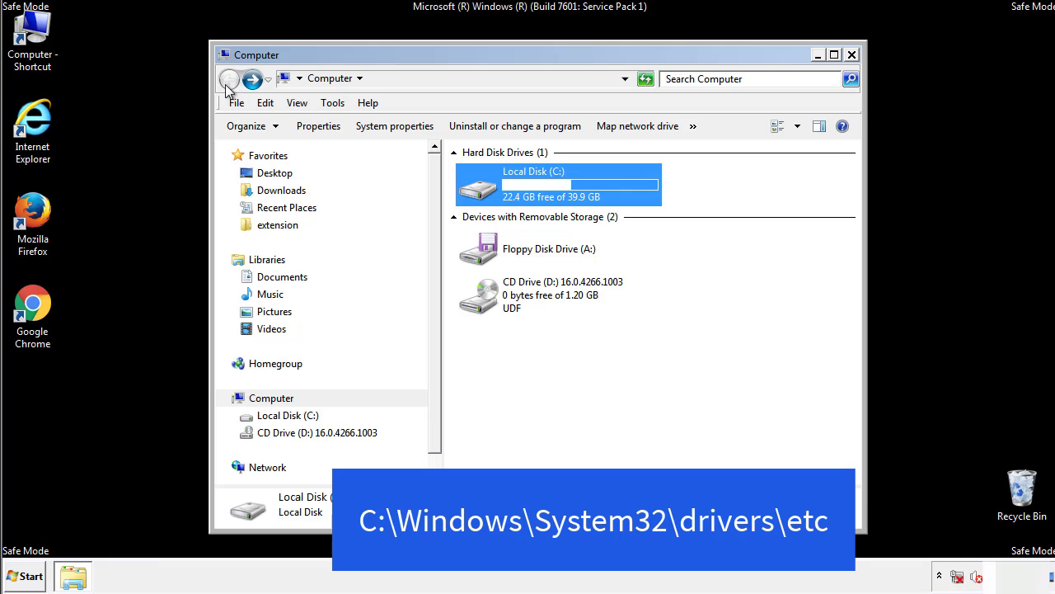
double_click(486, 192)
double_click(485, 302)
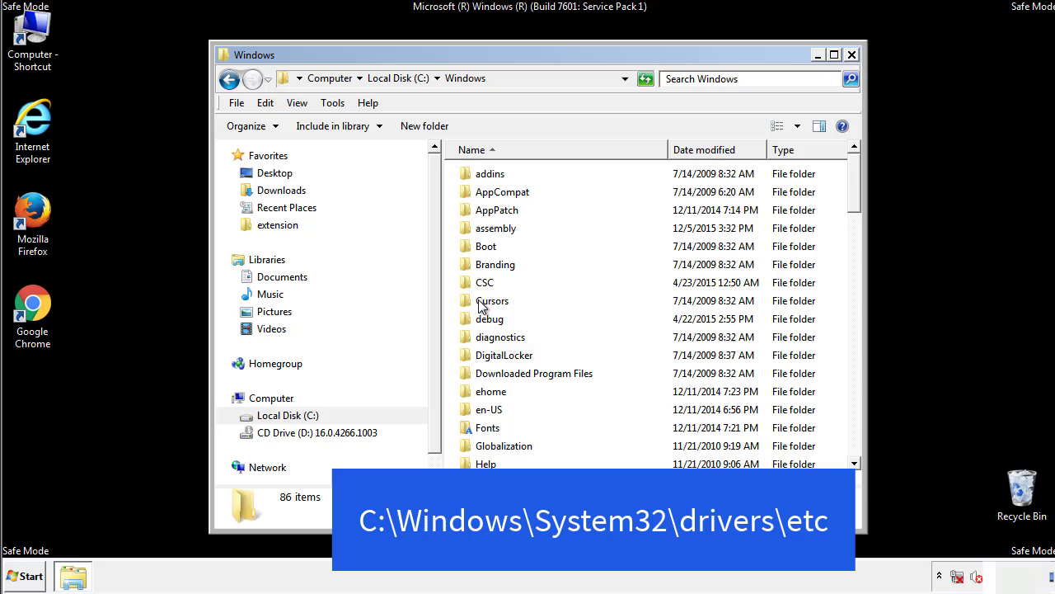
scroll(485, 369, down, 2)
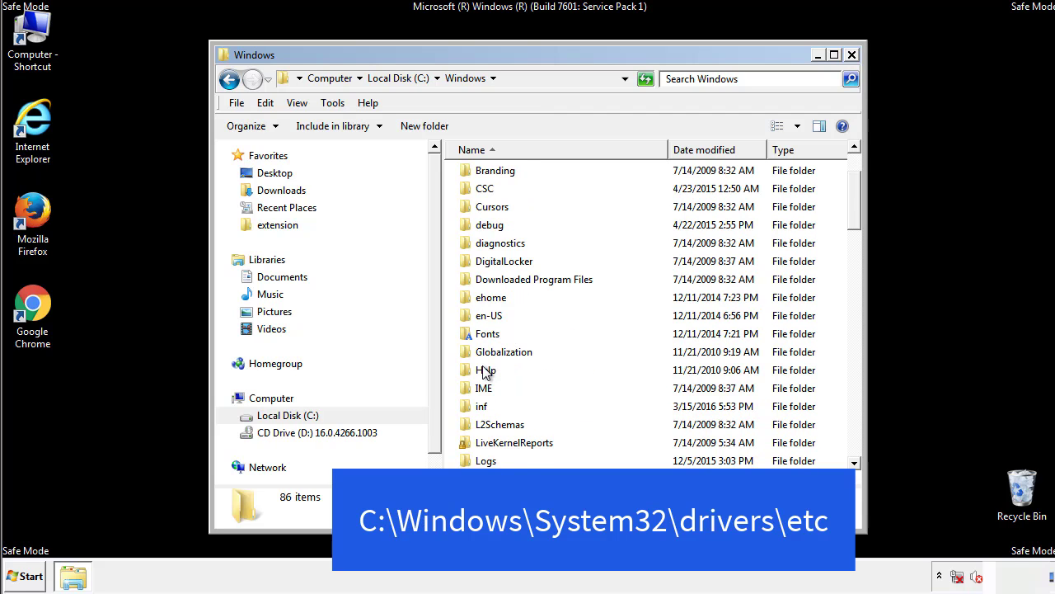
scroll(484, 372, down, 7)
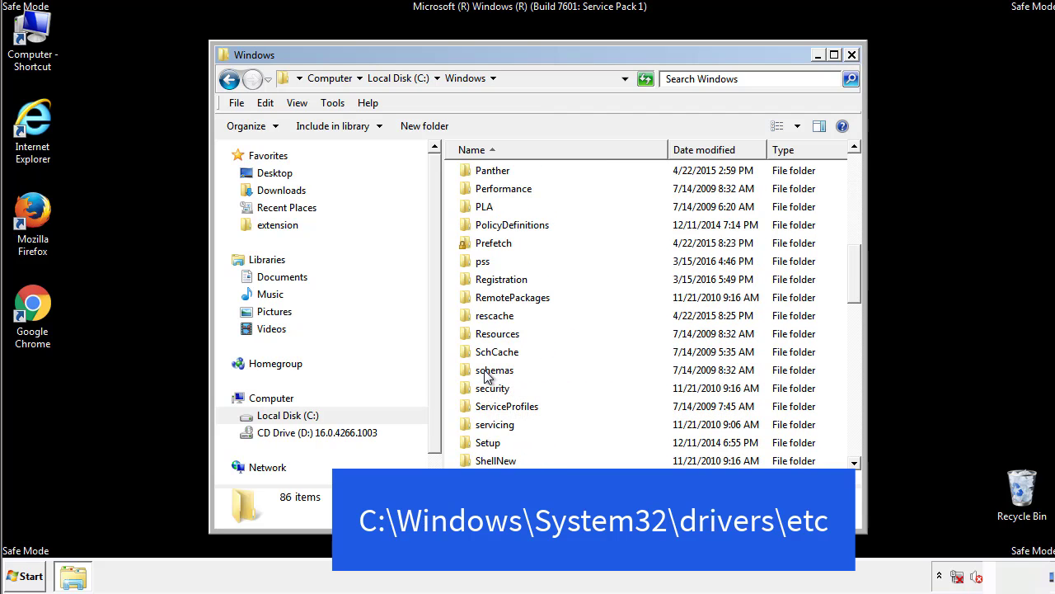
scroll(485, 375, down, 2)
double_click(499, 425)
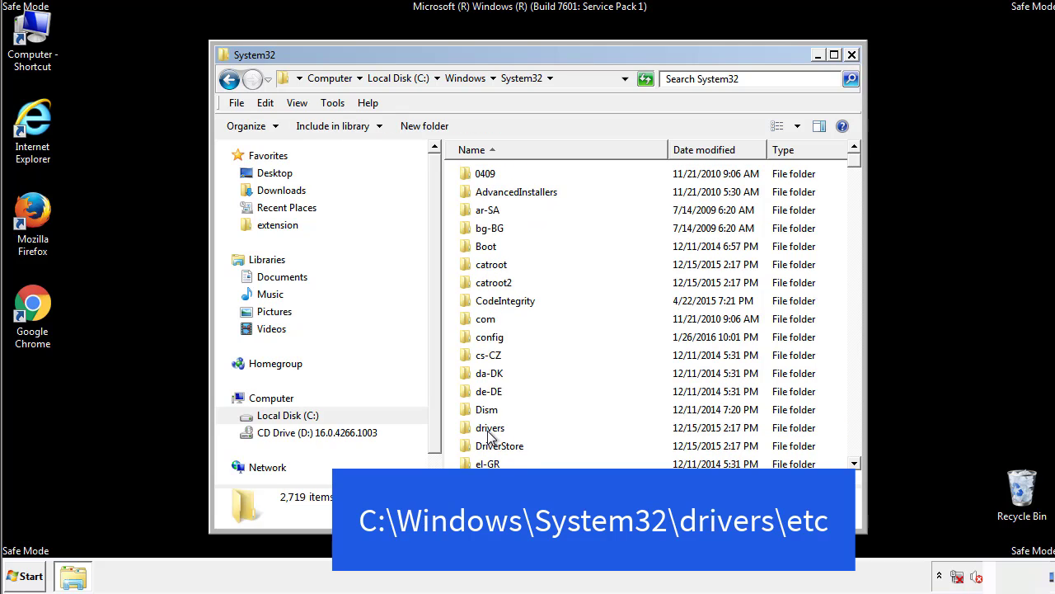
double_click(490, 428)
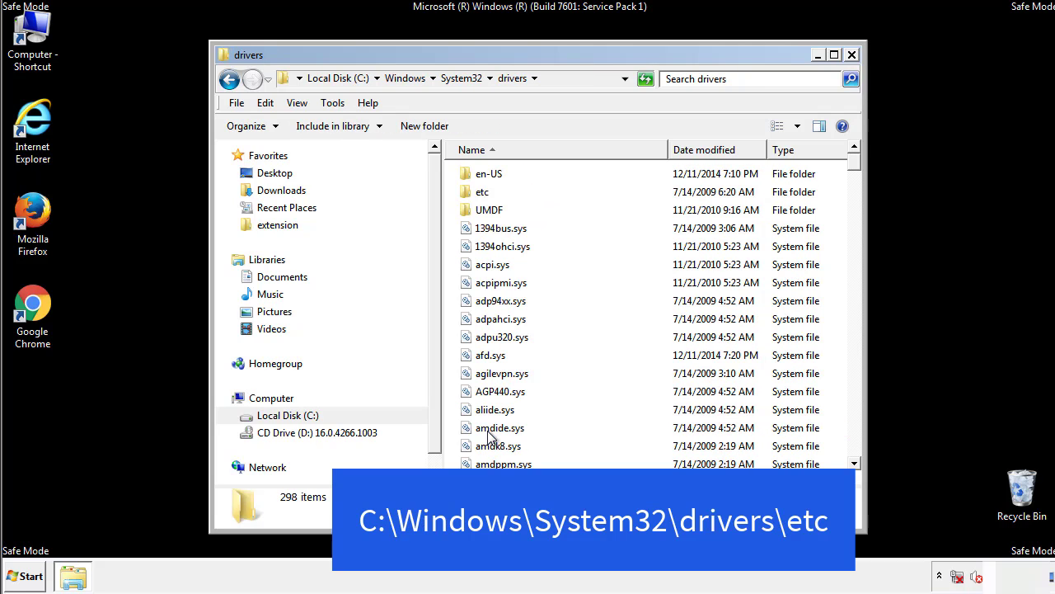
double_click(474, 195)
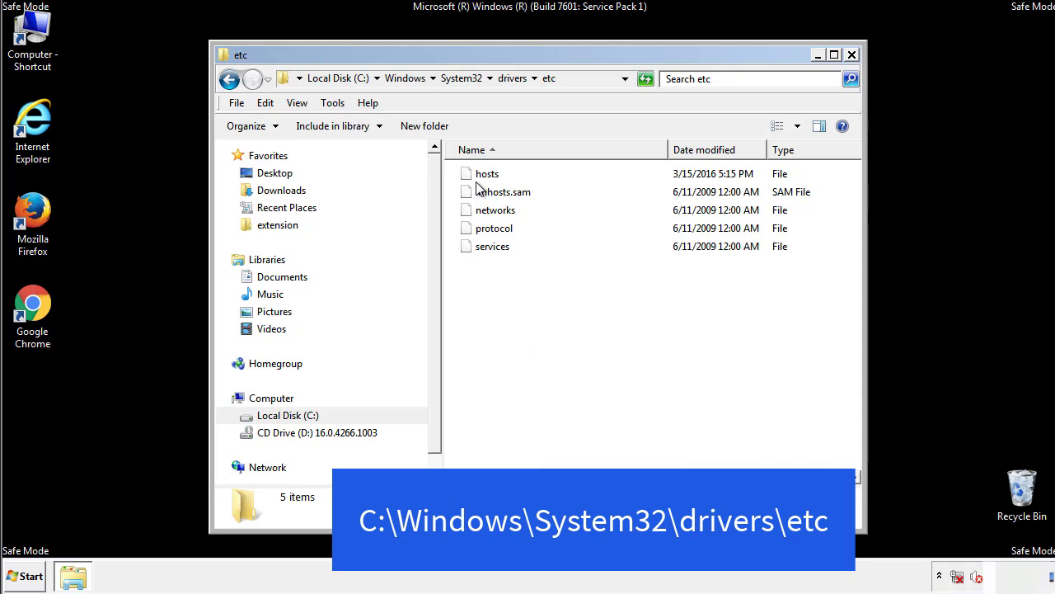
double_click(482, 175)
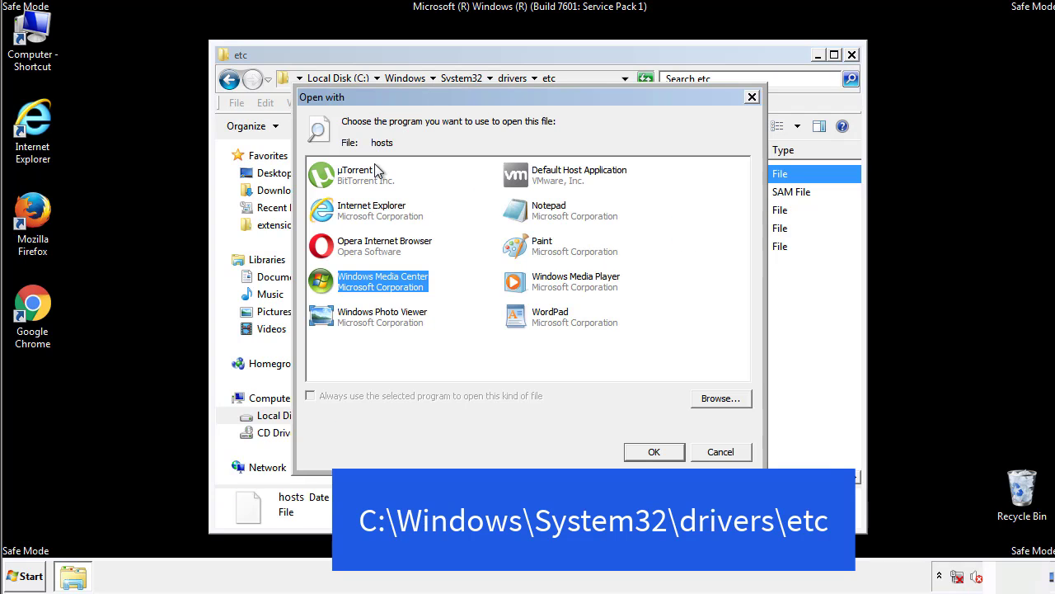
- Open the hosts file in Notepad
click(535, 213)
click(652, 452)
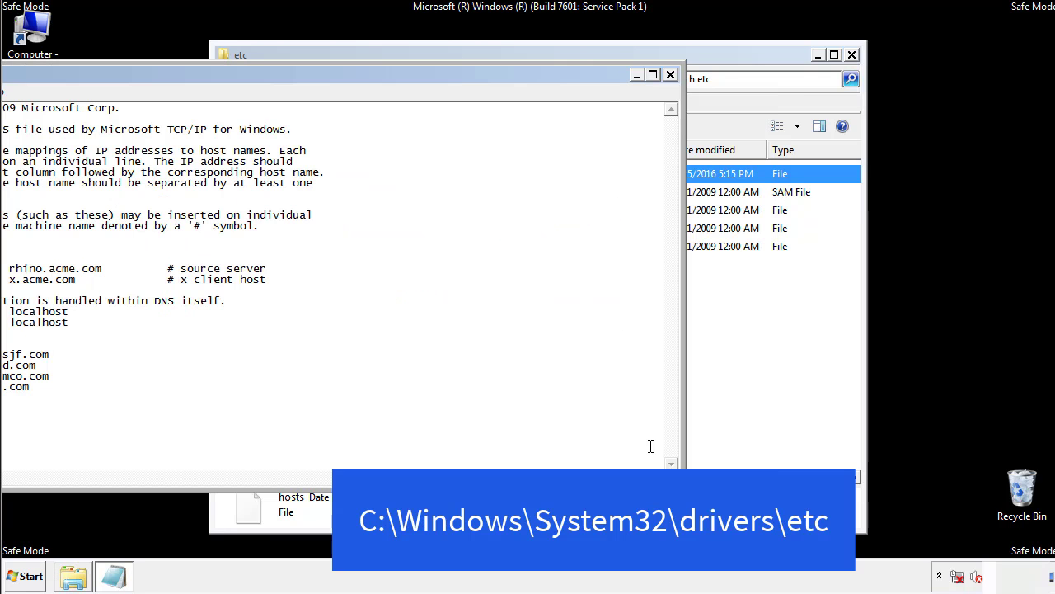
drag(431, 75, 671, 91)
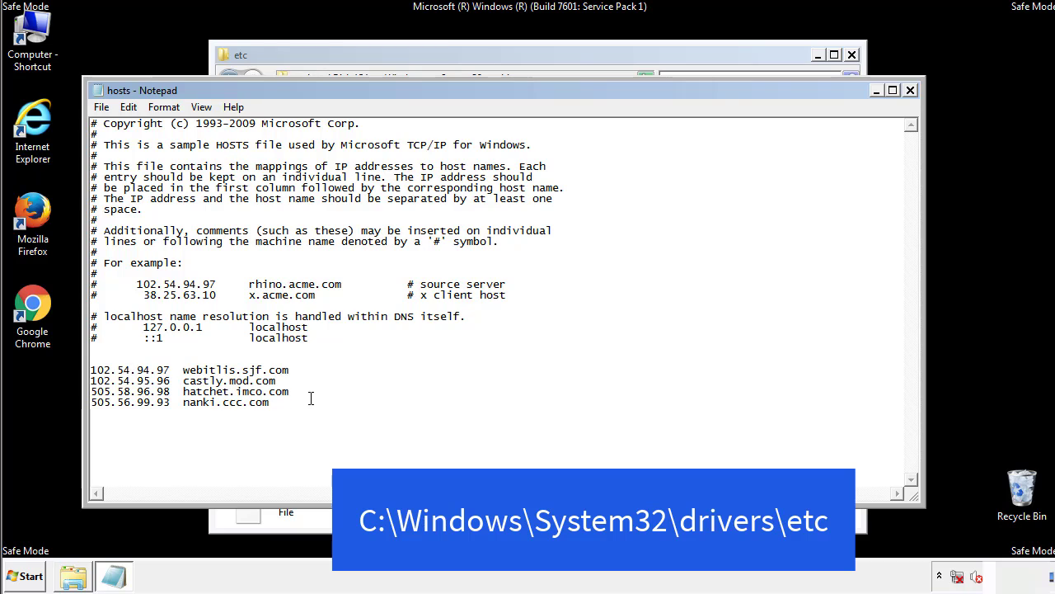
- Delete the four suspicious host entries, save hosts, and close the etc folder
drag(295, 404, 112, 368)
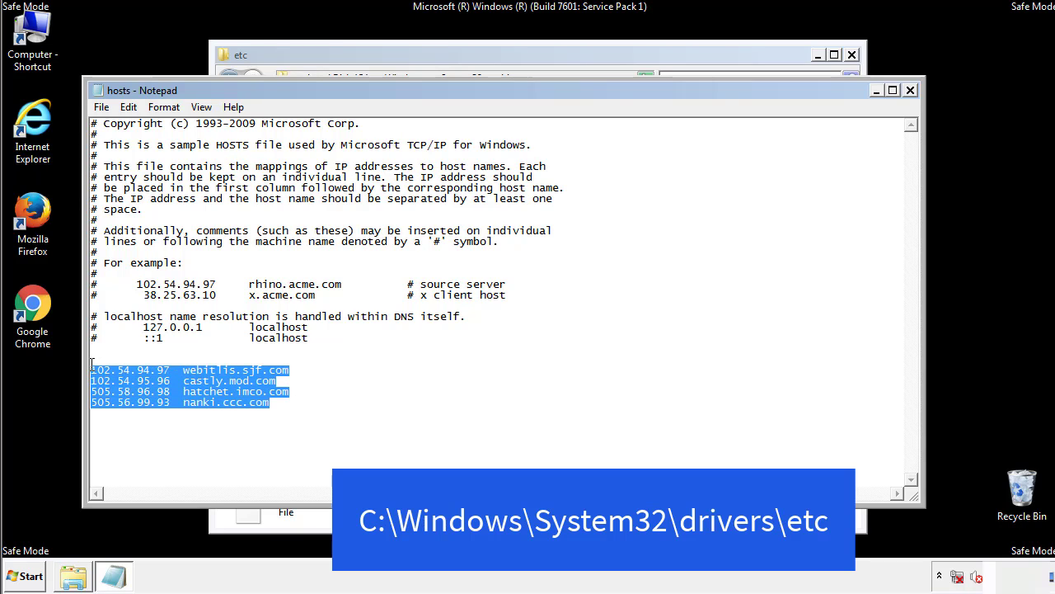
key(Delete)
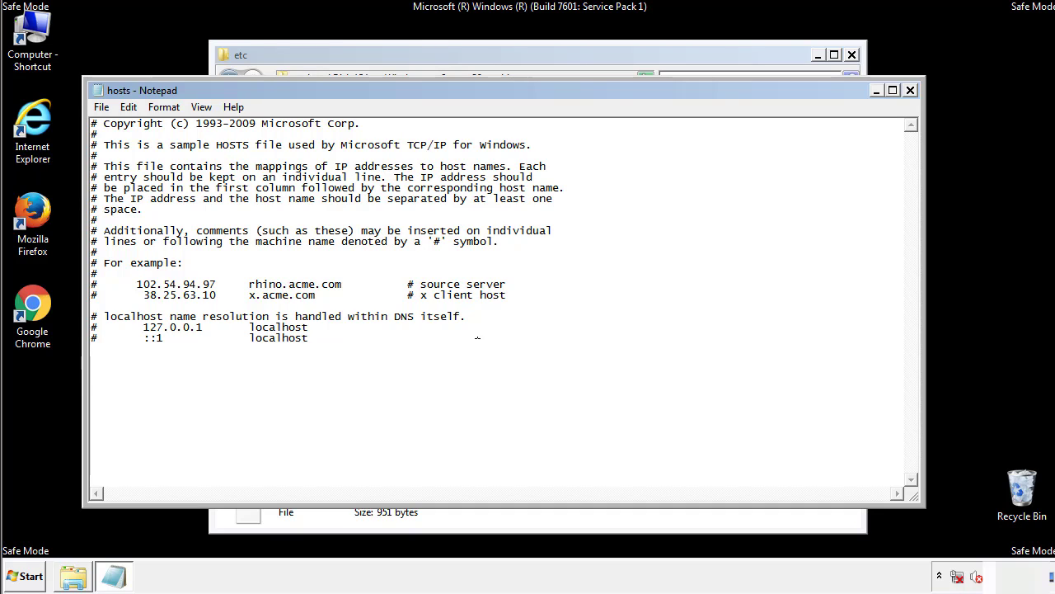
click(911, 91)
click(465, 303)
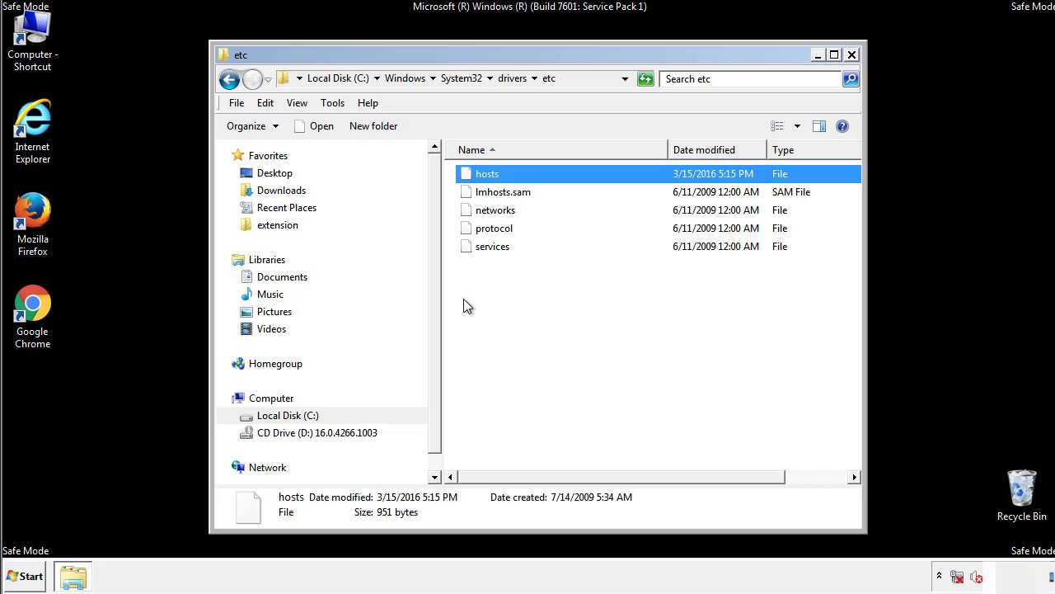
click(464, 302)
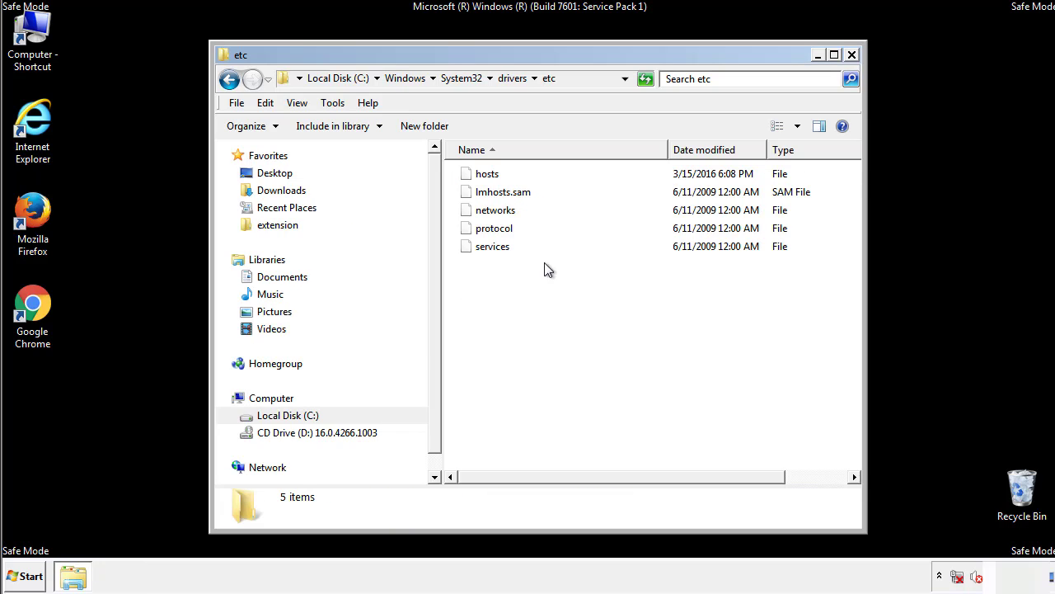
click(852, 55)
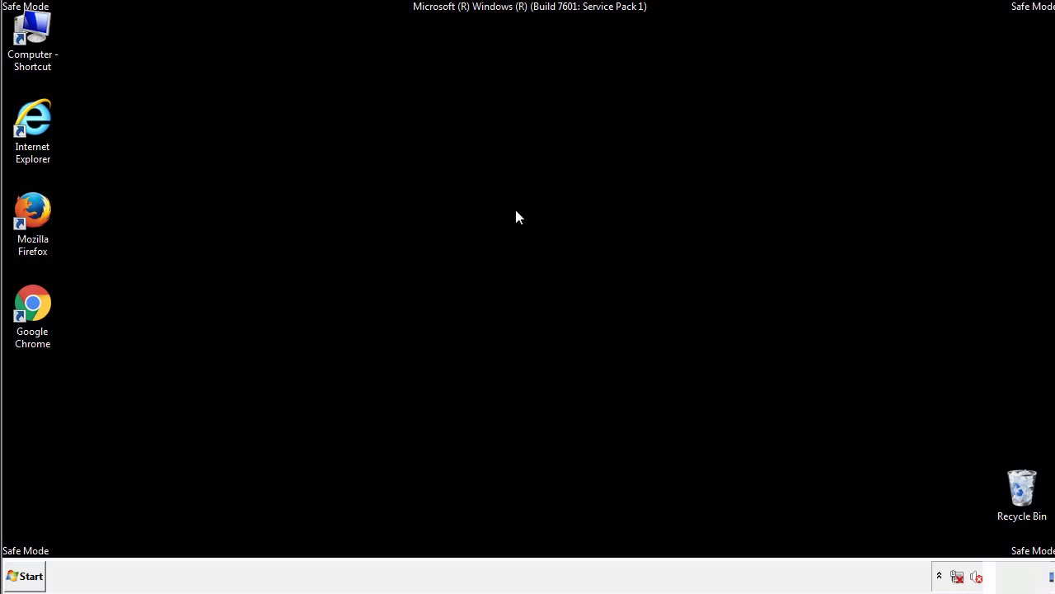
- Open the Startup folder from All Programs in the Start menu
click(25, 575)
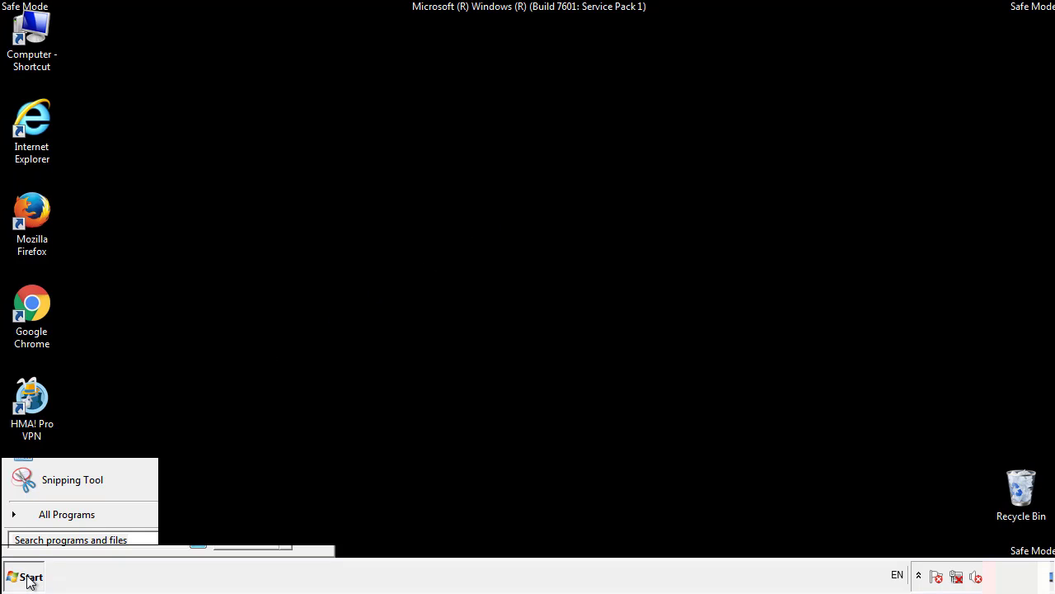
click(47, 520)
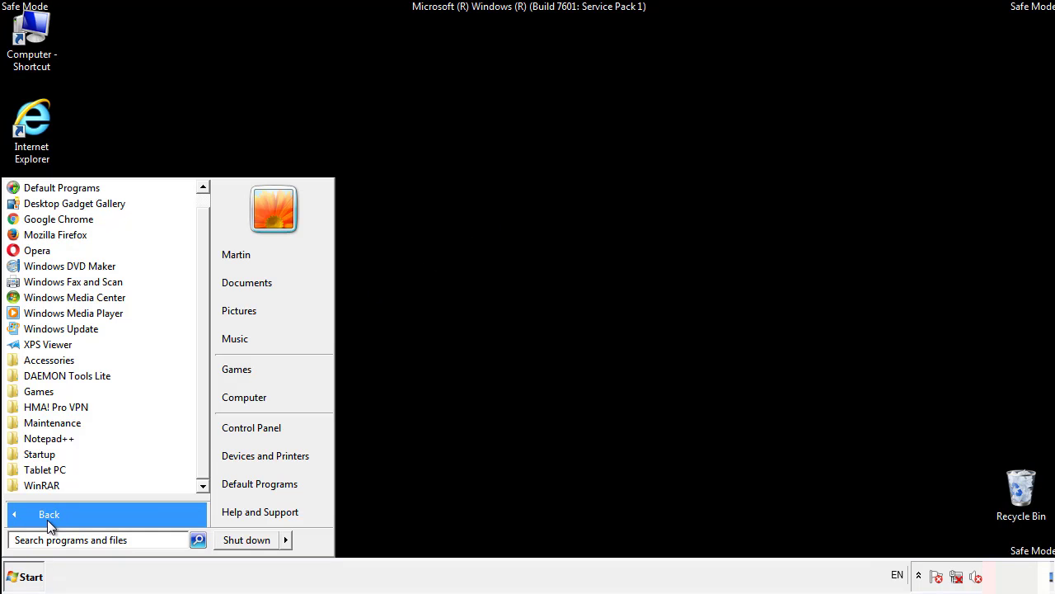
right_click(49, 447)
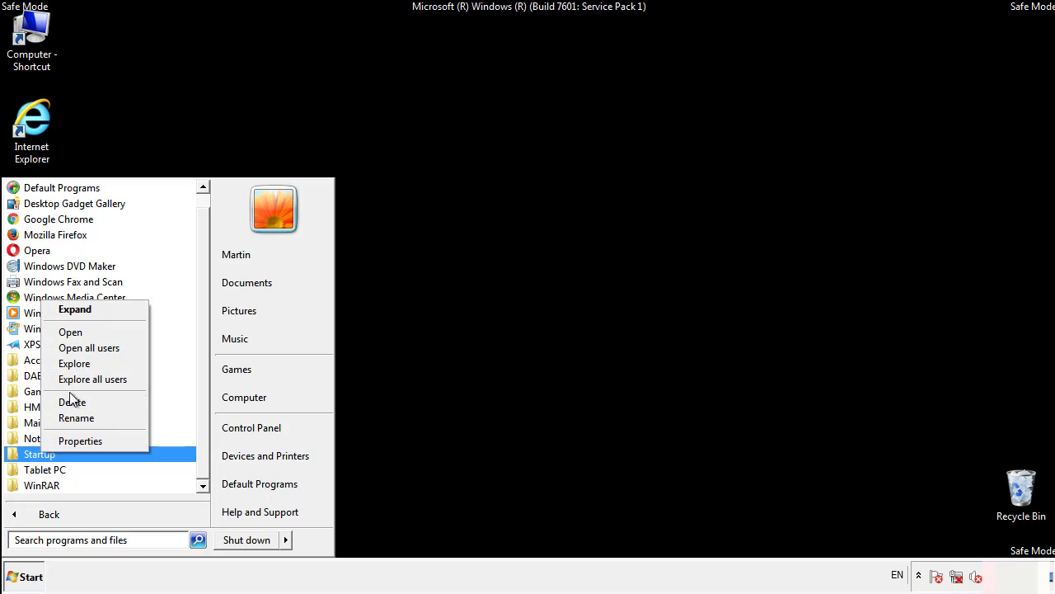
click(79, 332)
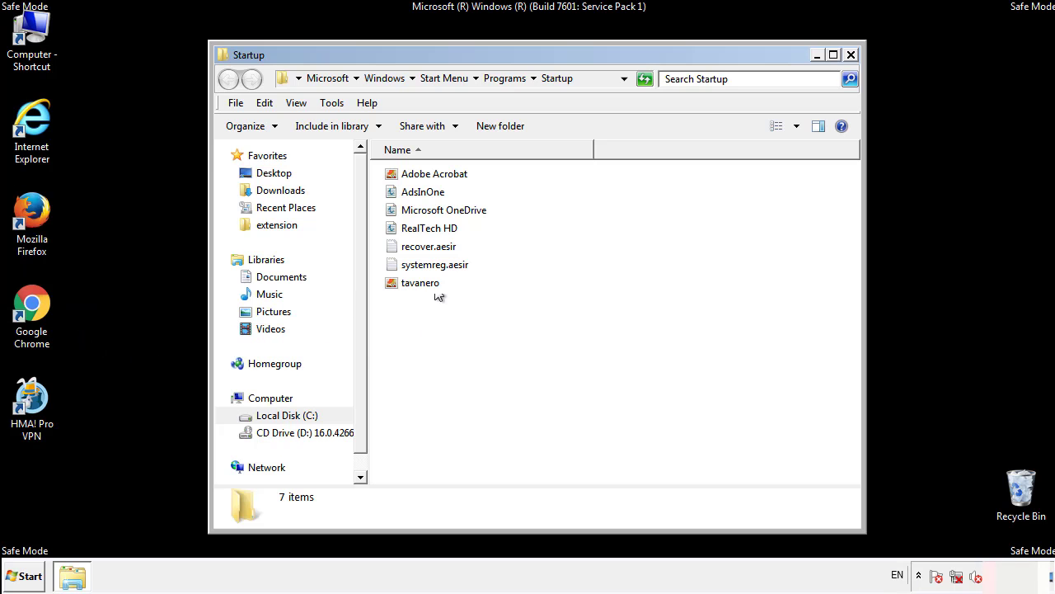
- Delete AdsInOne, recover.aesir, systemreg.aesir and tavanero from the Startup folder
click(426, 192)
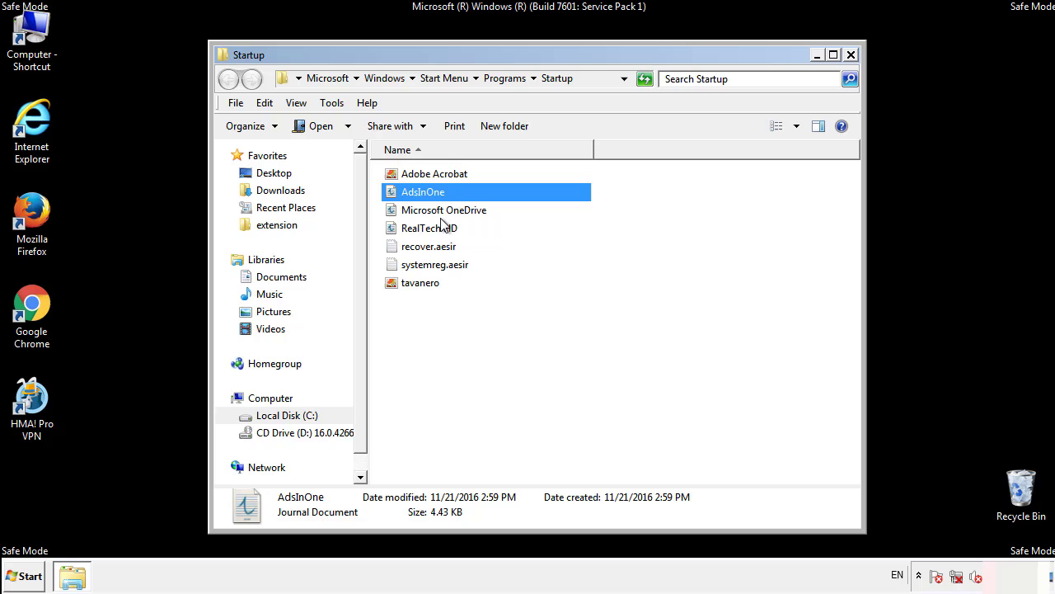
ctrl+click(429, 248)
ctrl+click(437, 264)
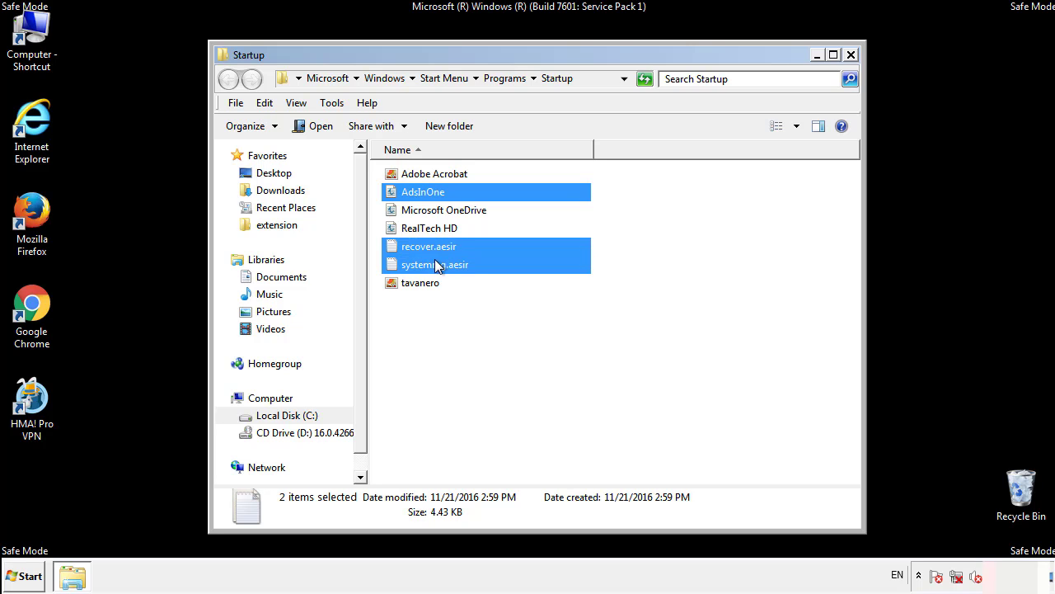
ctrl+click(421, 283)
right_click(417, 284)
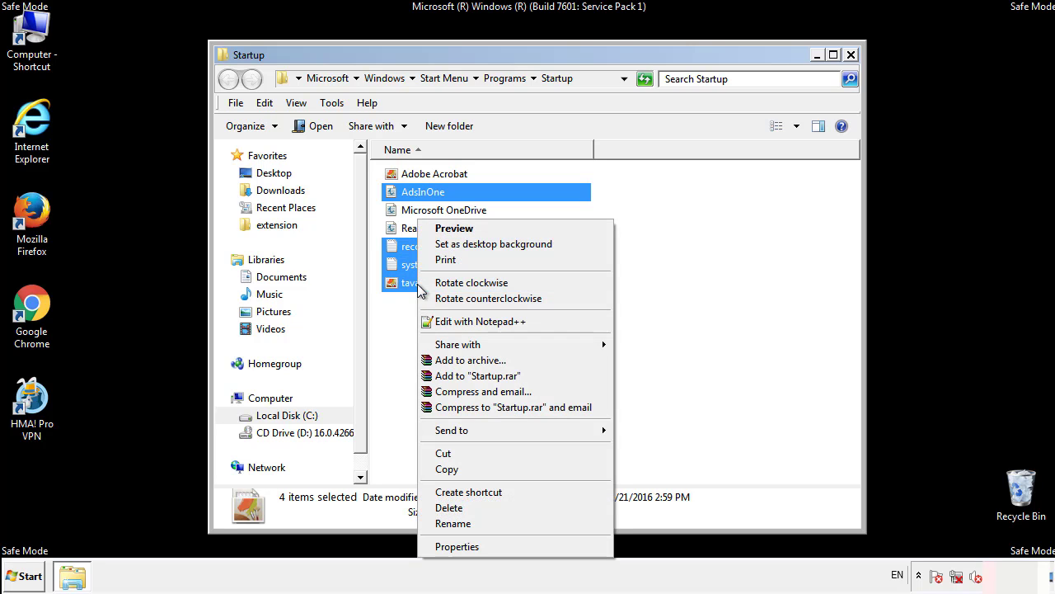
click(445, 508)
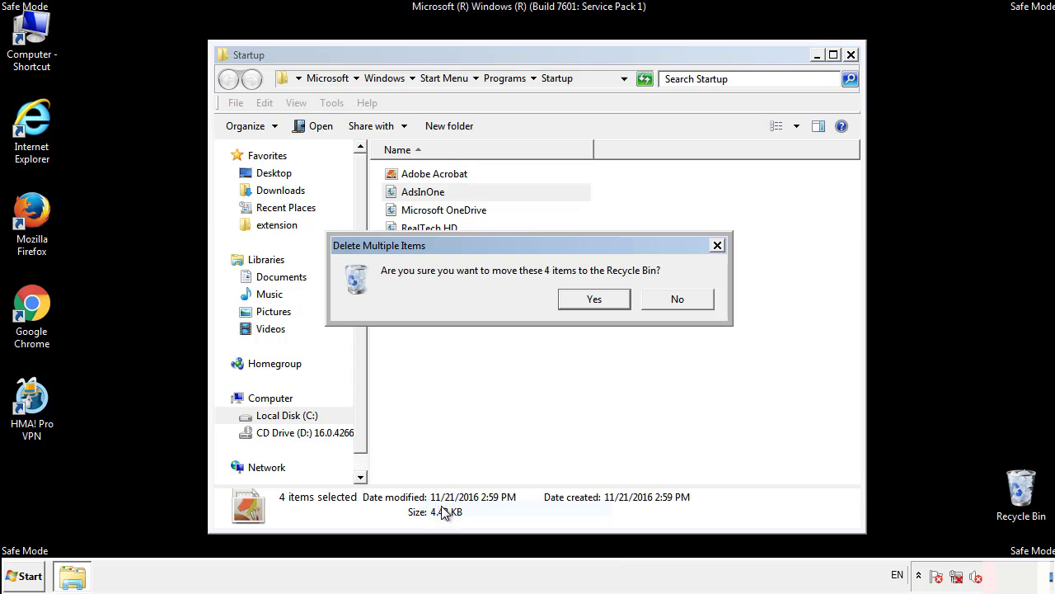
click(587, 300)
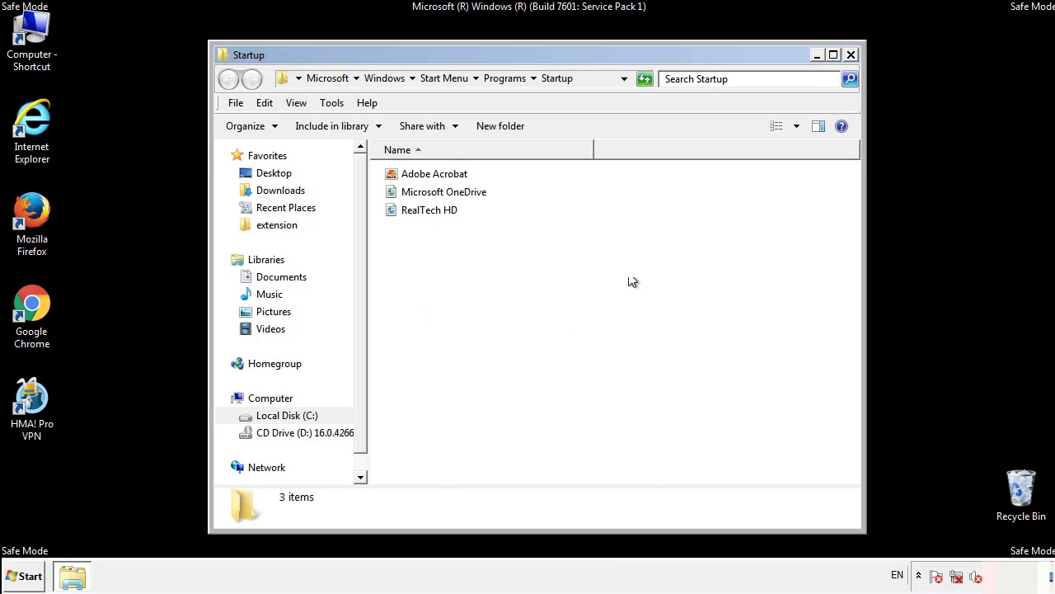
click(853, 58)
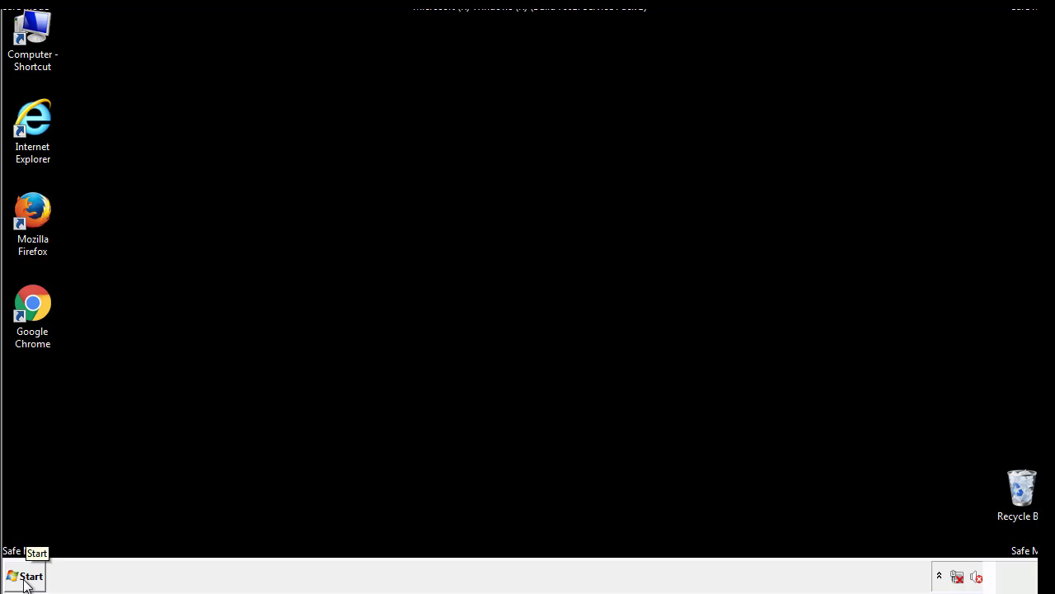
- Launch Registry Editor with a regedit search
click(24, 577)
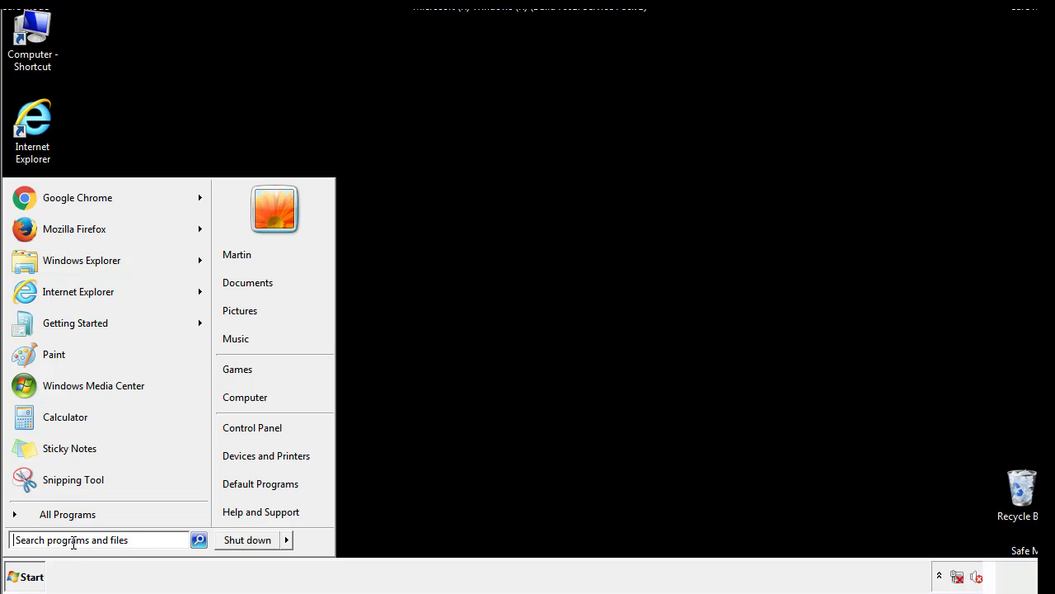
text(reged)
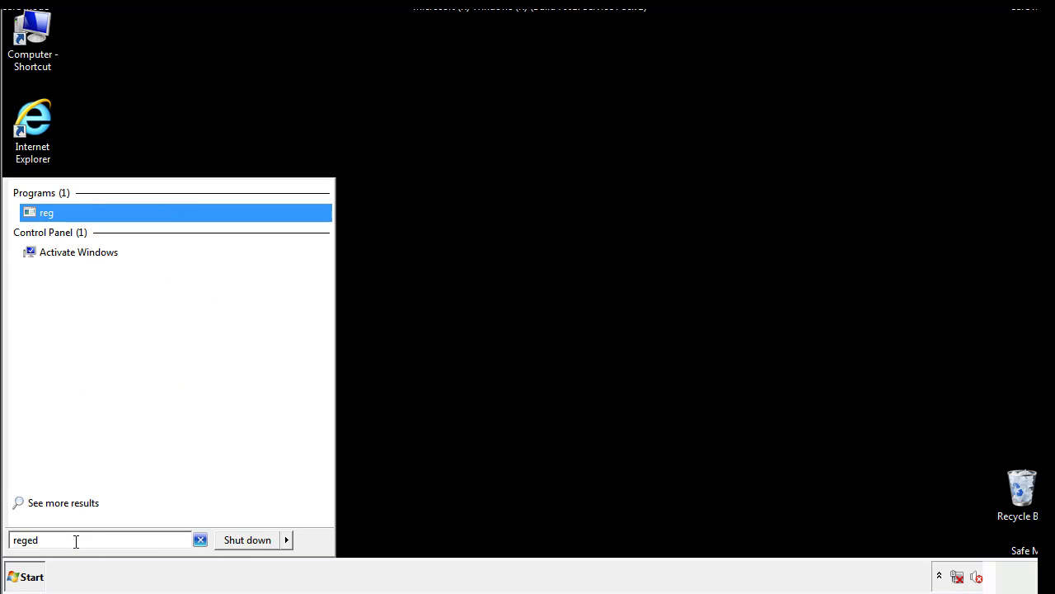
text(it)
key(Return)
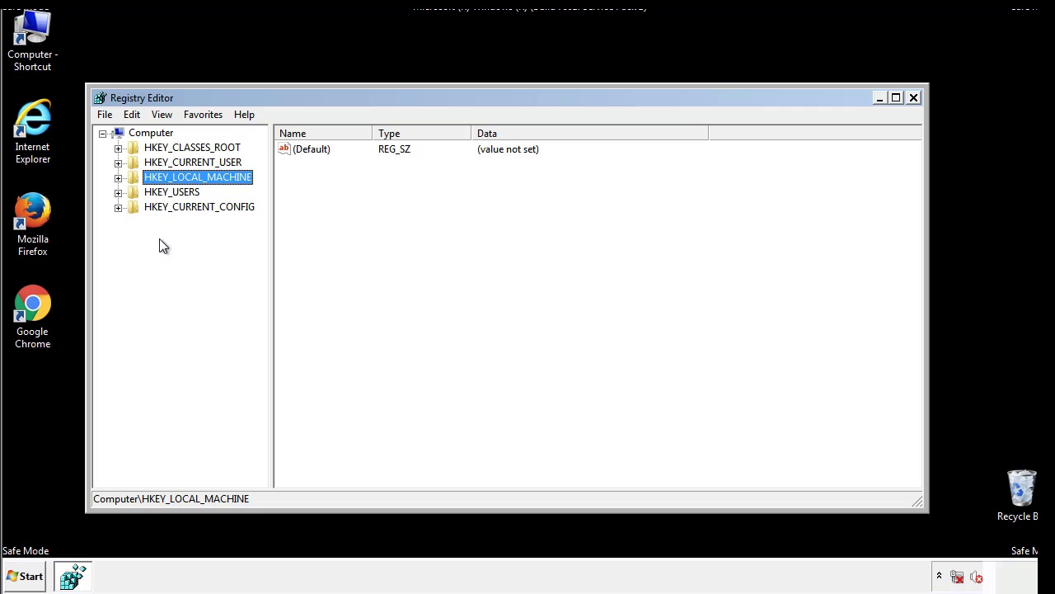
- Expand HKEY_LOCAL_MACHINE\SOFTWARE\Microsoft\Windows\CurrentVersion until the Run key is visible
click(119, 180)
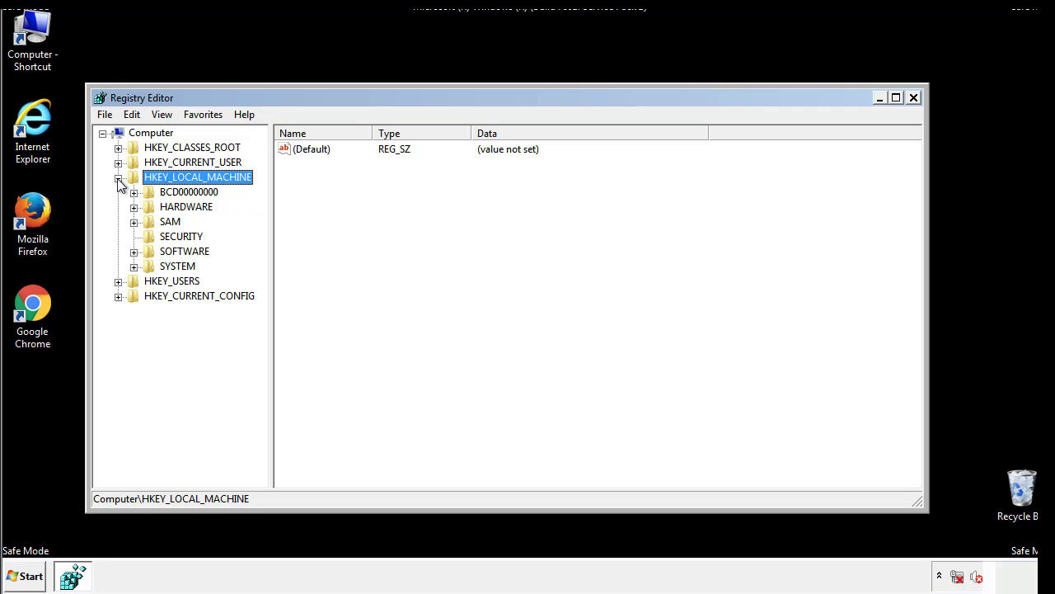
click(134, 251)
drag(260, 244, 262, 273)
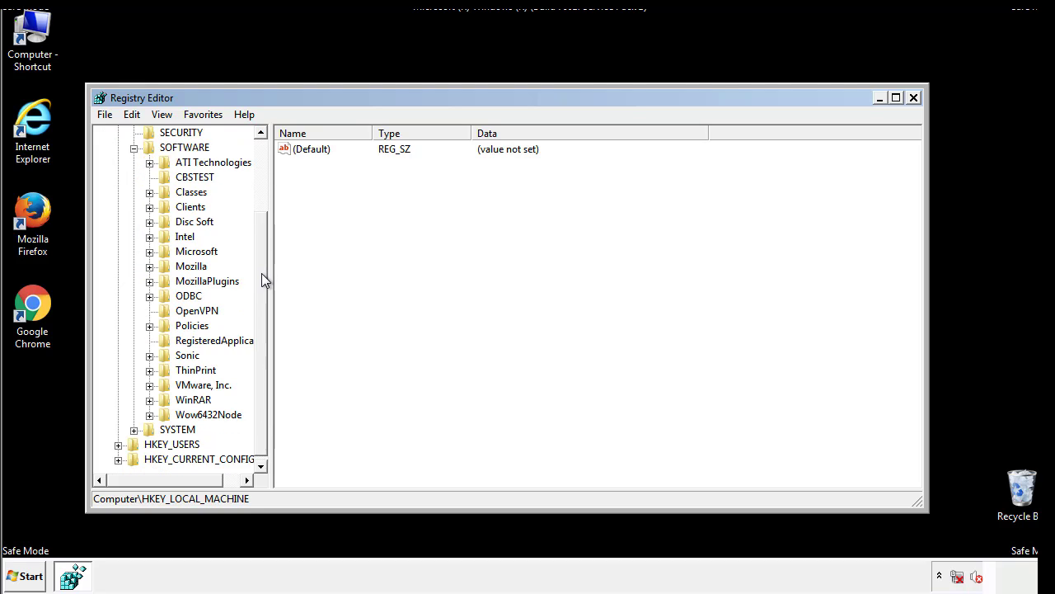
click(149, 252)
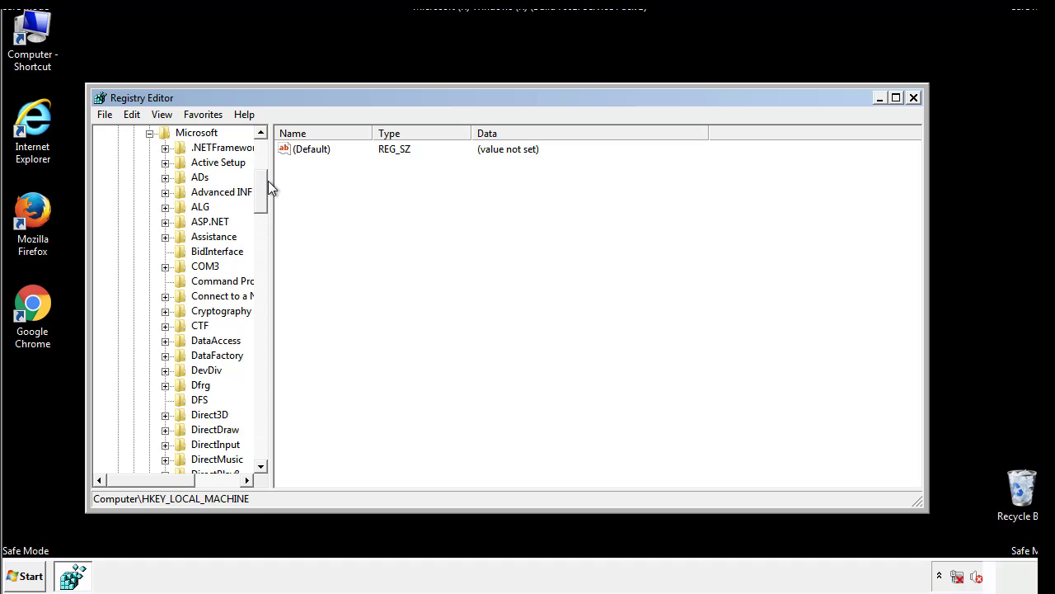
mouse_move(261, 207)
mouse_down()
mouse_move(262, 445)
mouse_move(259, 426)
mouse_up()
click(165, 251)
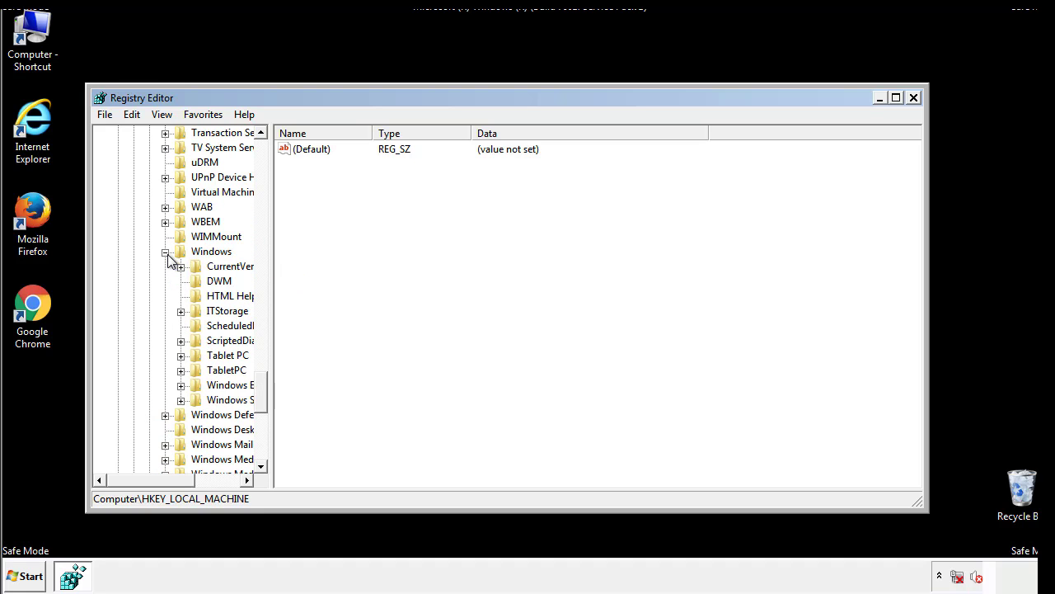
drag(145, 478, 170, 484)
click(135, 266)
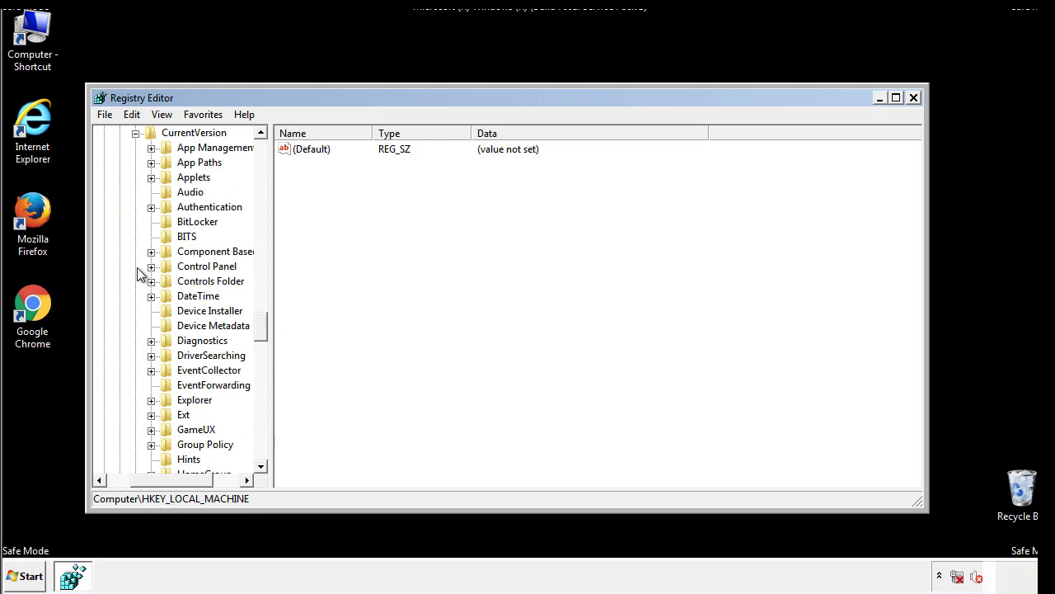
drag(264, 329, 262, 382)
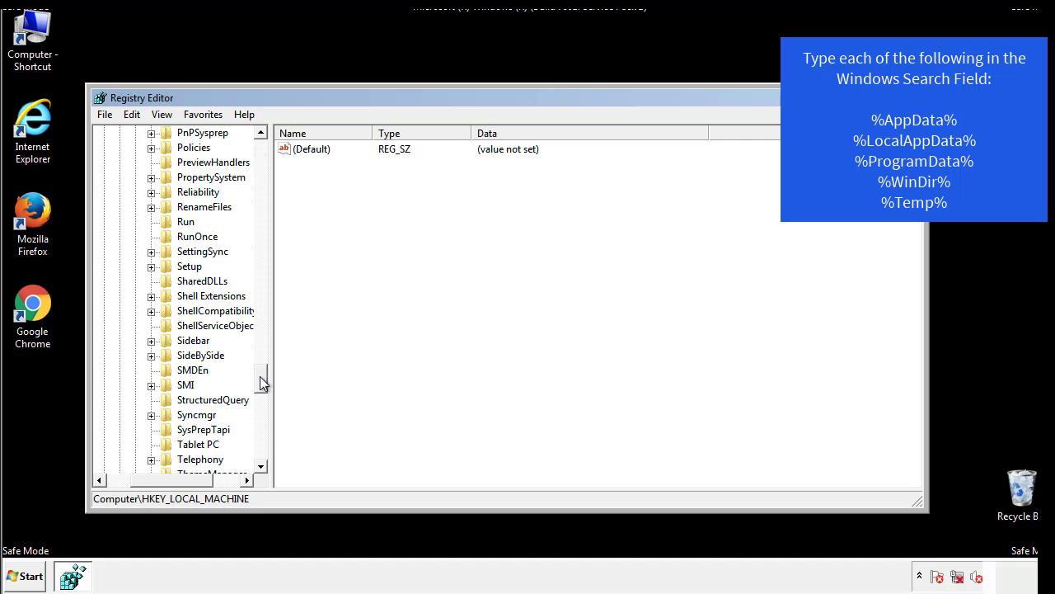
- Delete the tappi.loc value from the HKLM CurrentVersion\Run key
click(175, 224)
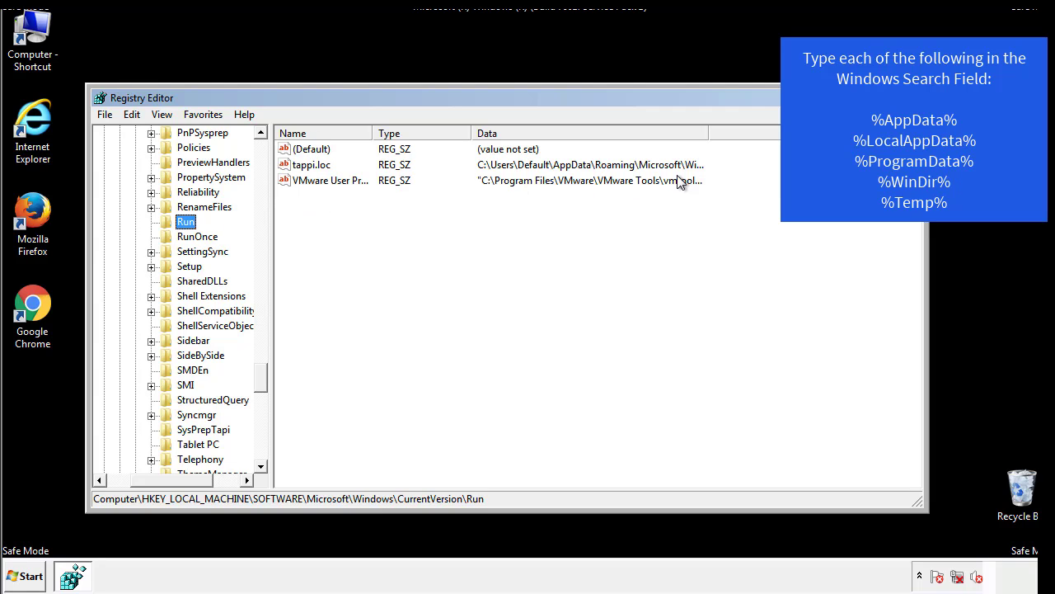
click(313, 169)
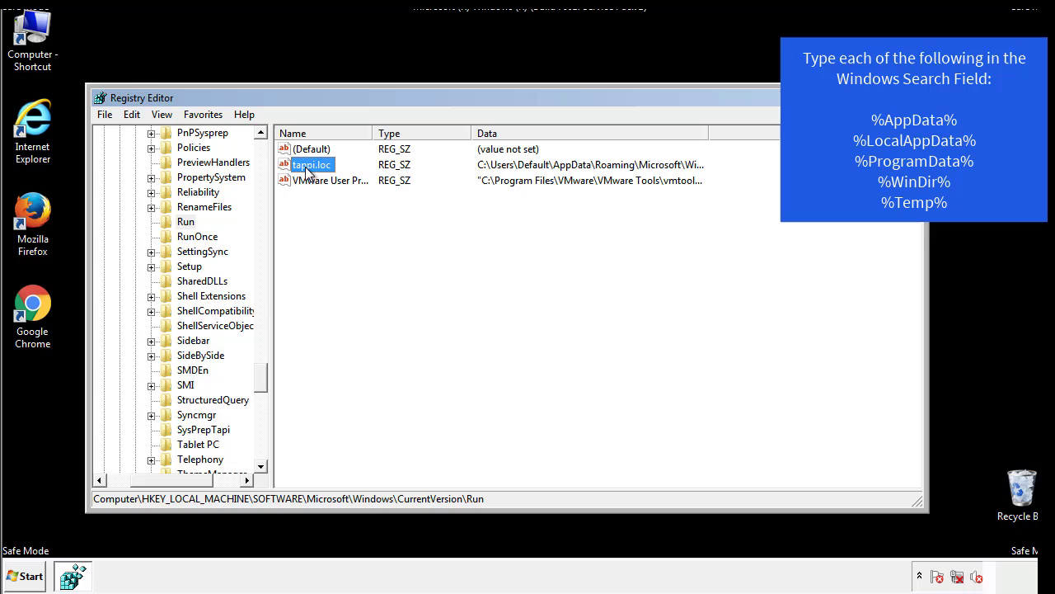
right_click(305, 168)
click(329, 214)
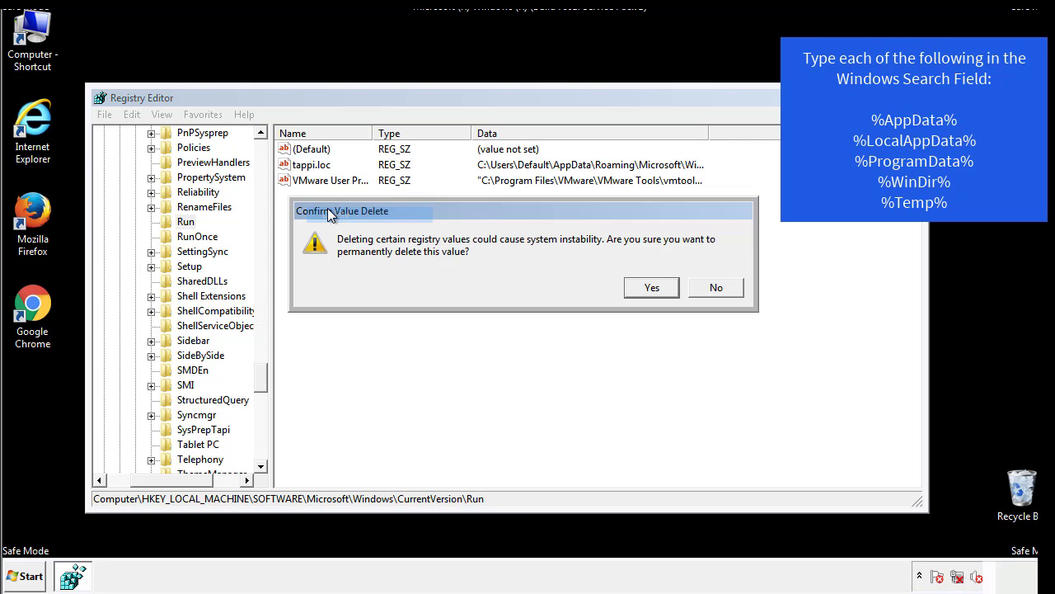
click(642, 288)
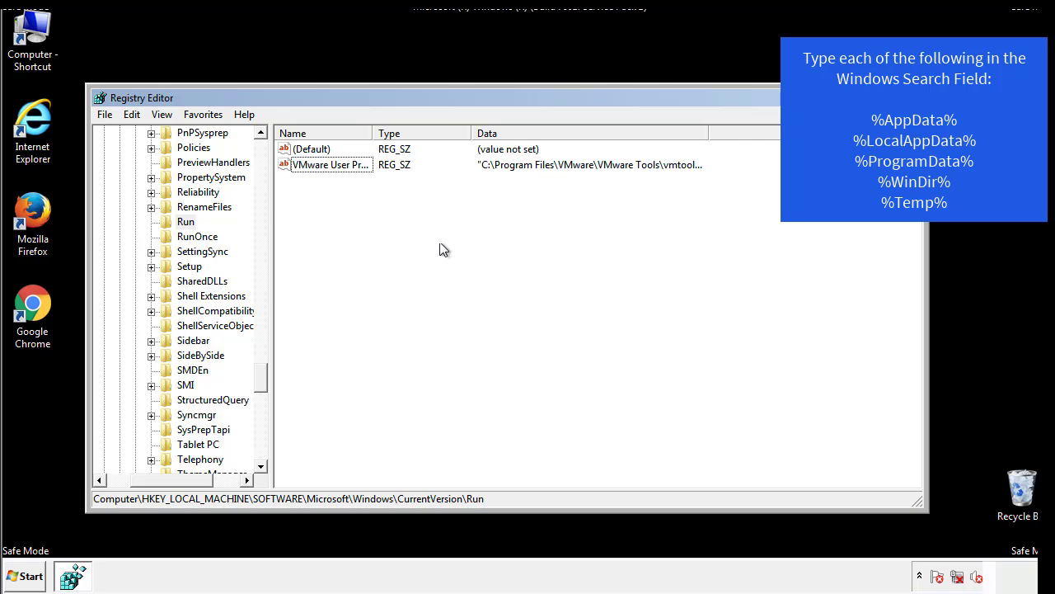
drag(261, 371, 261, 449)
drag(174, 479, 130, 490)
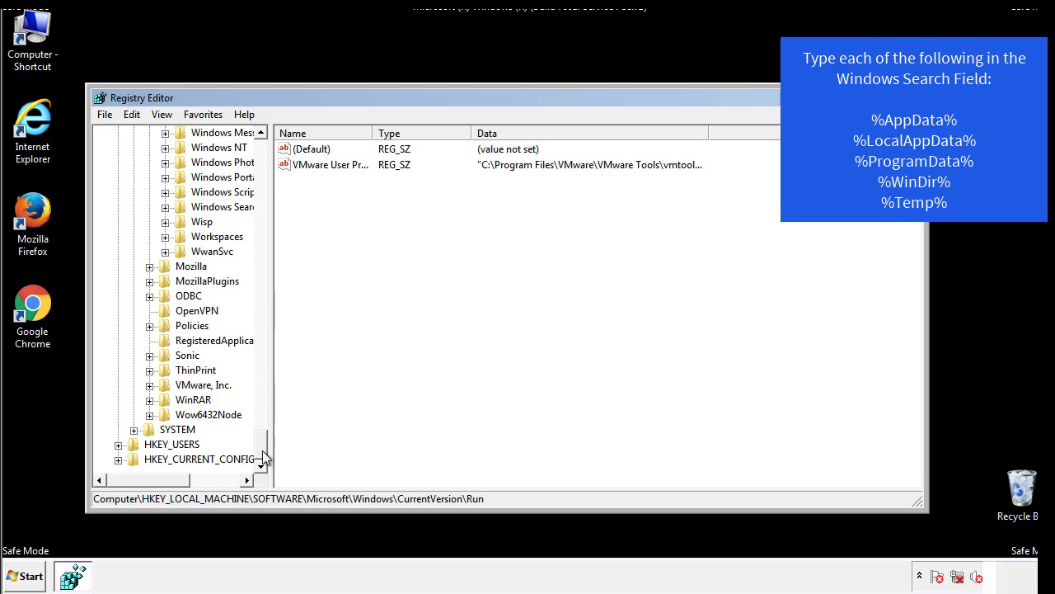
drag(266, 454, 269, 157)
- Expand HKEY_CURRENT_USER\Software\Microsoft\Windows\CurrentVersion
click(117, 177)
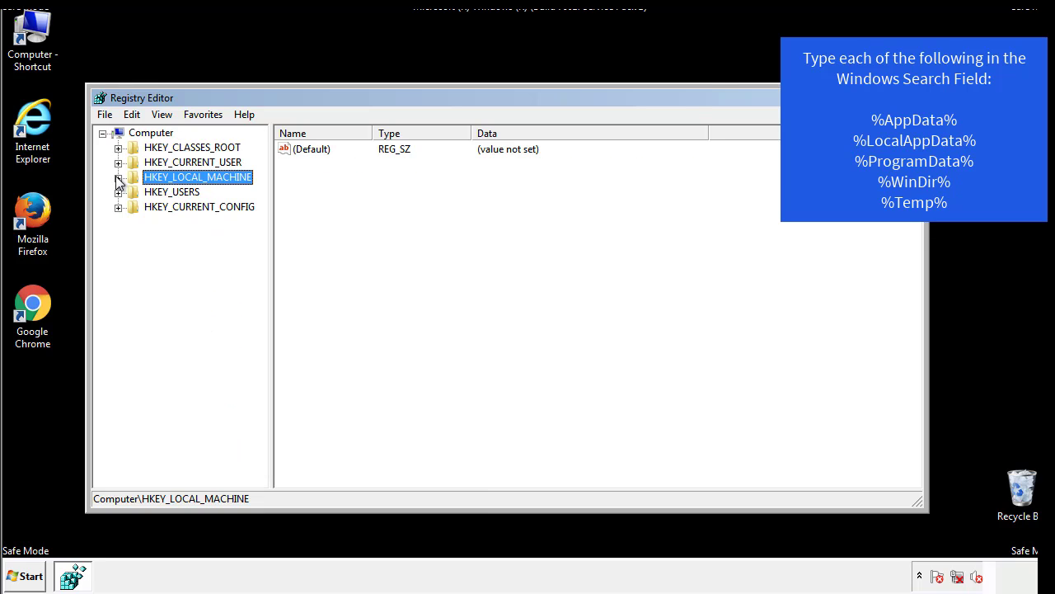
click(118, 163)
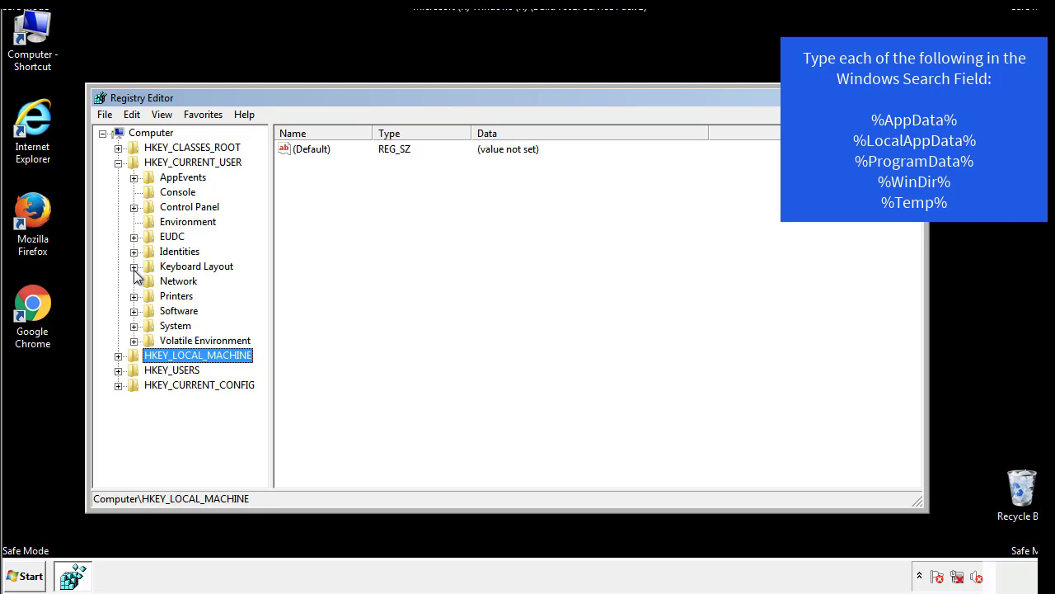
click(133, 311)
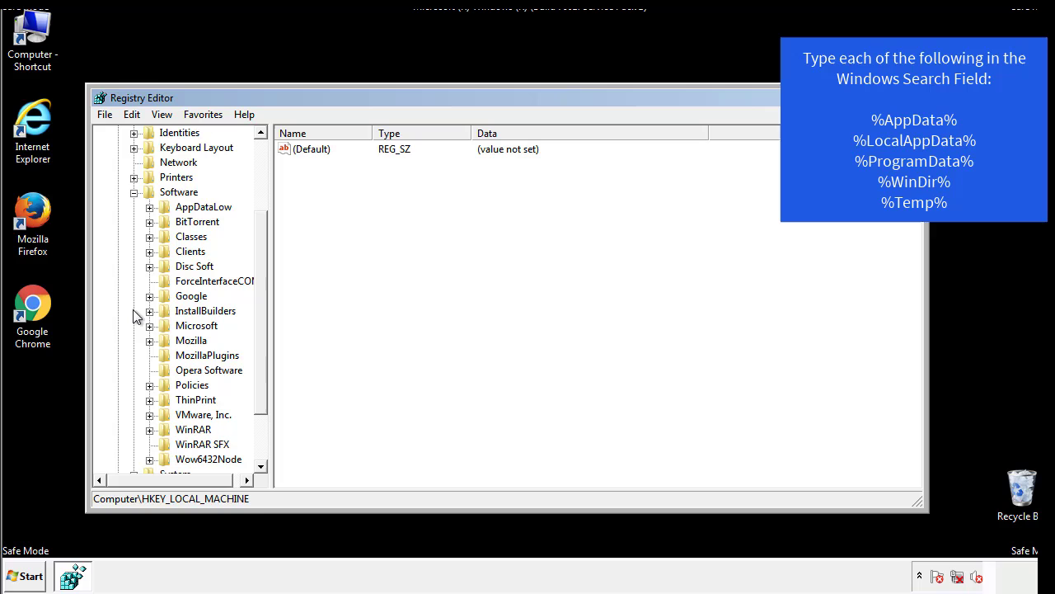
drag(259, 301, 258, 314)
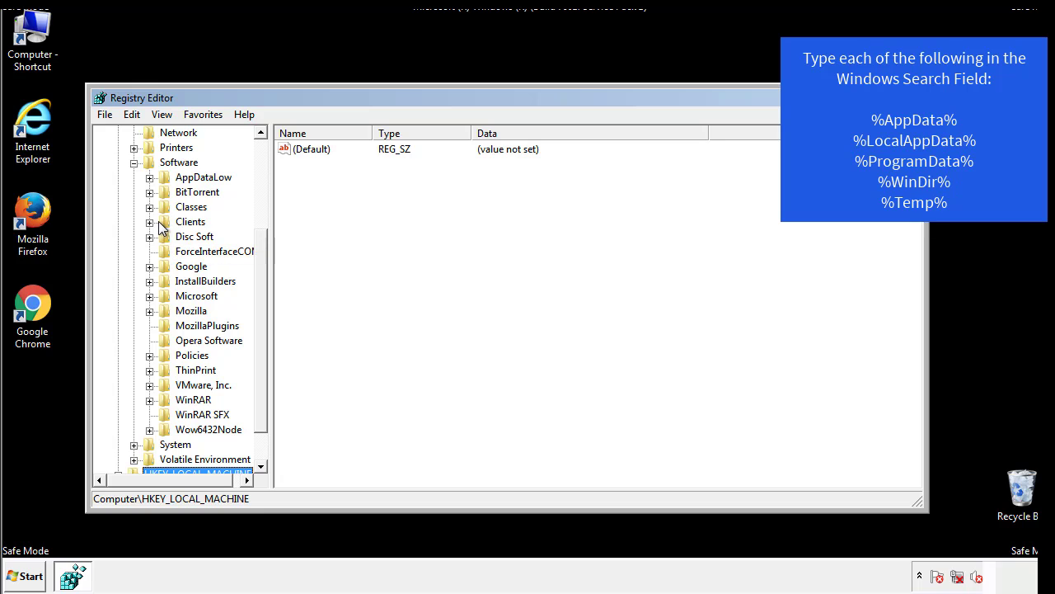
click(150, 295)
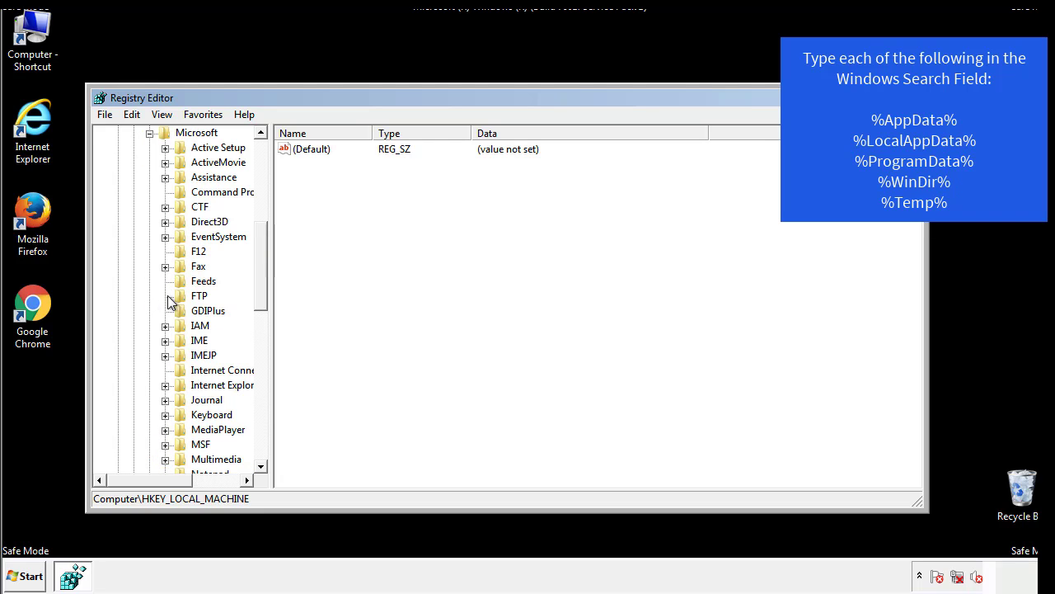
drag(259, 241, 260, 343)
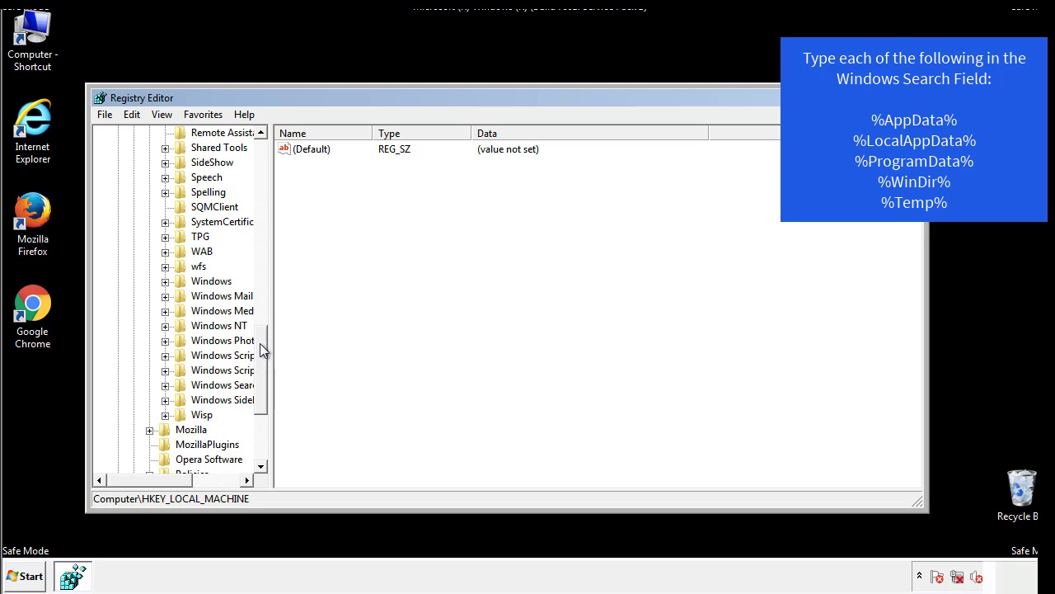
click(166, 281)
click(181, 296)
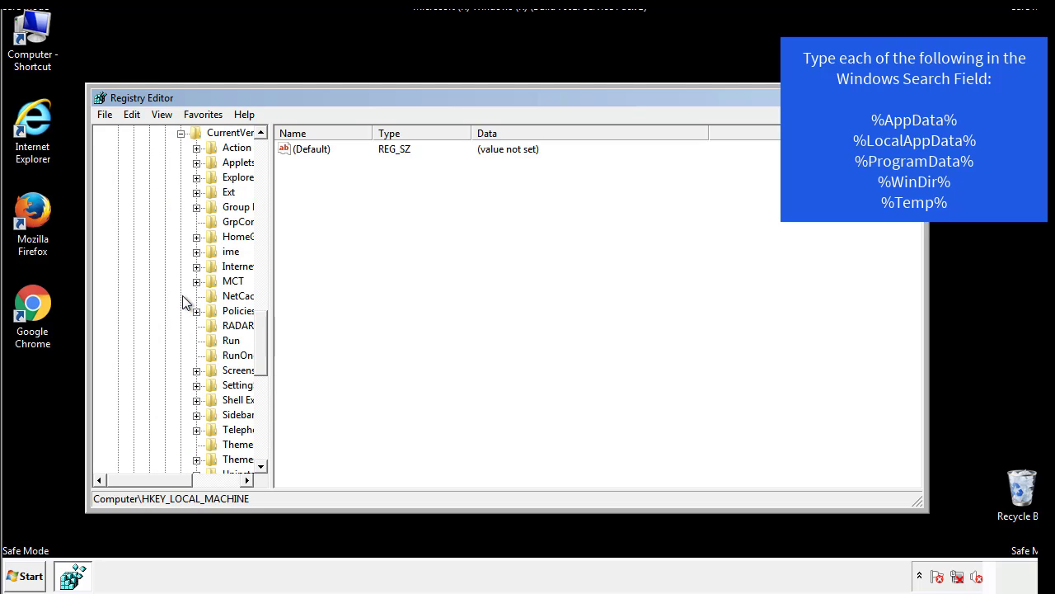
drag(161, 483, 185, 480)
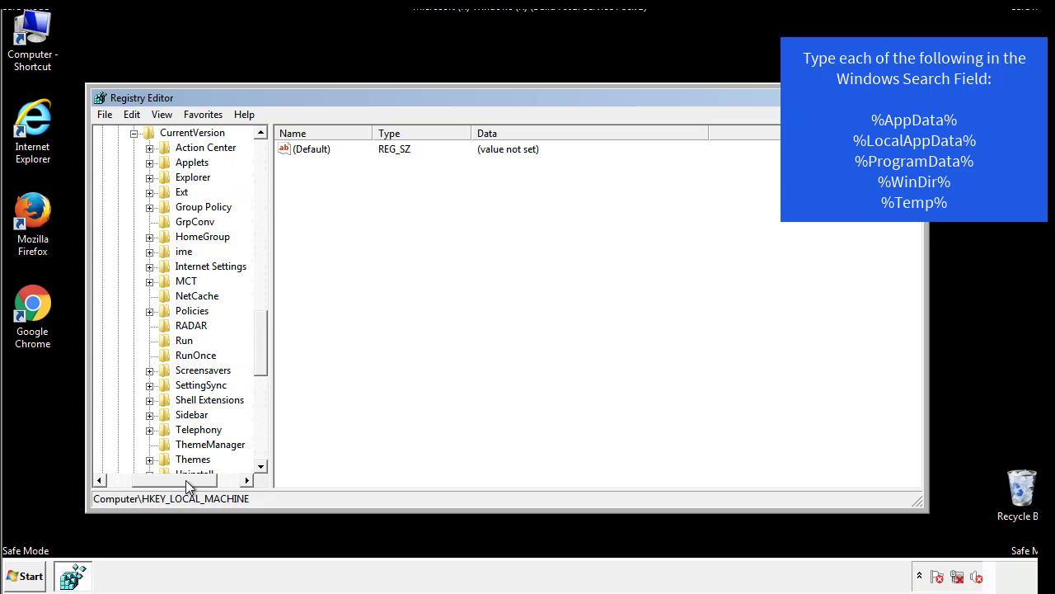
- Inspect the current user's Run key, holding only DAEMON Tools Lite, then collapse back to Windows
click(182, 339)
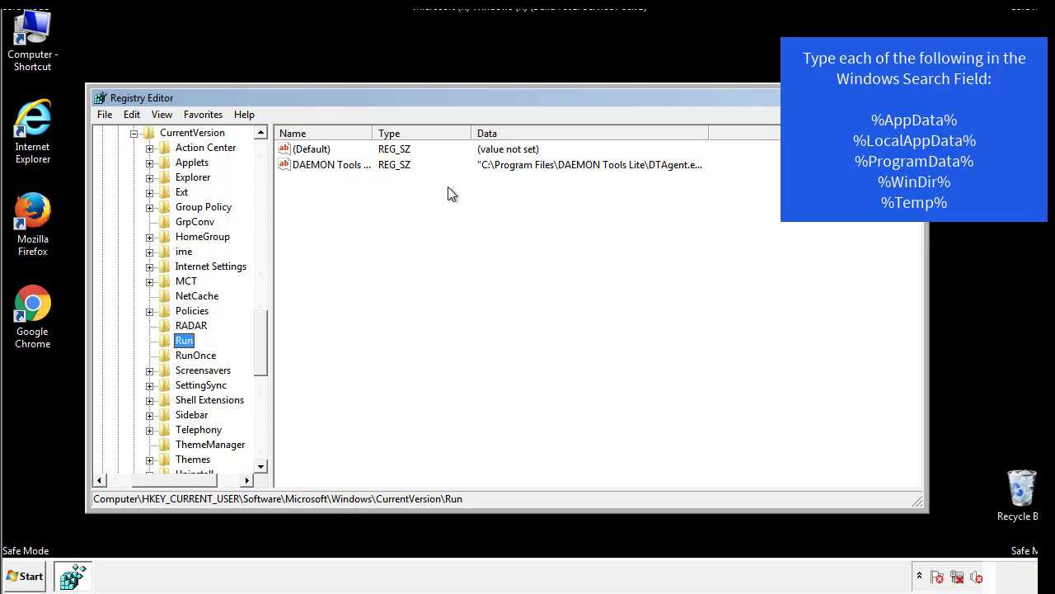
click(484, 196)
drag(175, 477, 151, 479)
drag(267, 358, 260, 344)
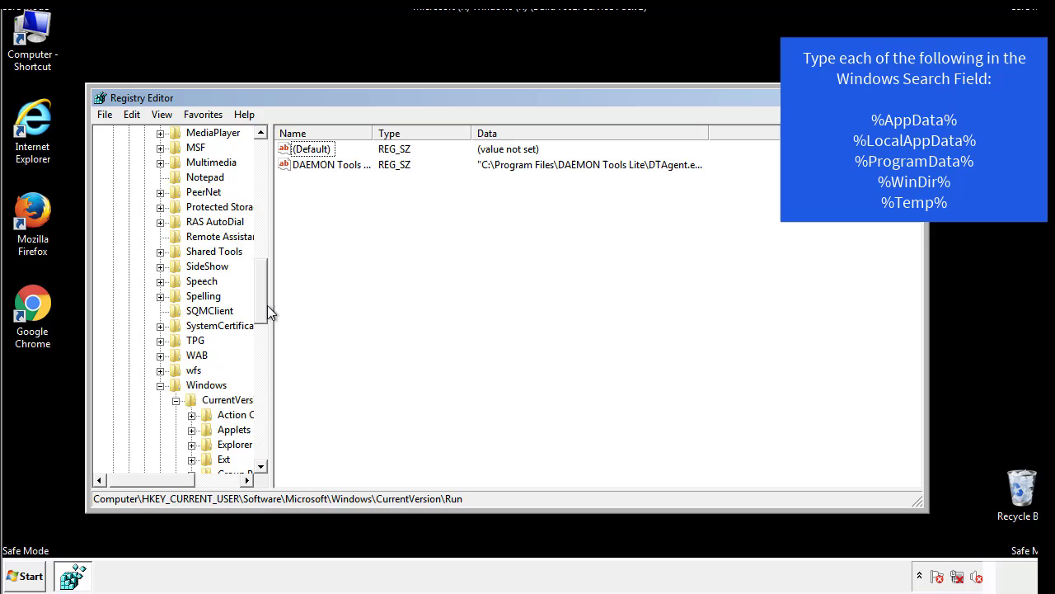
click(161, 386)
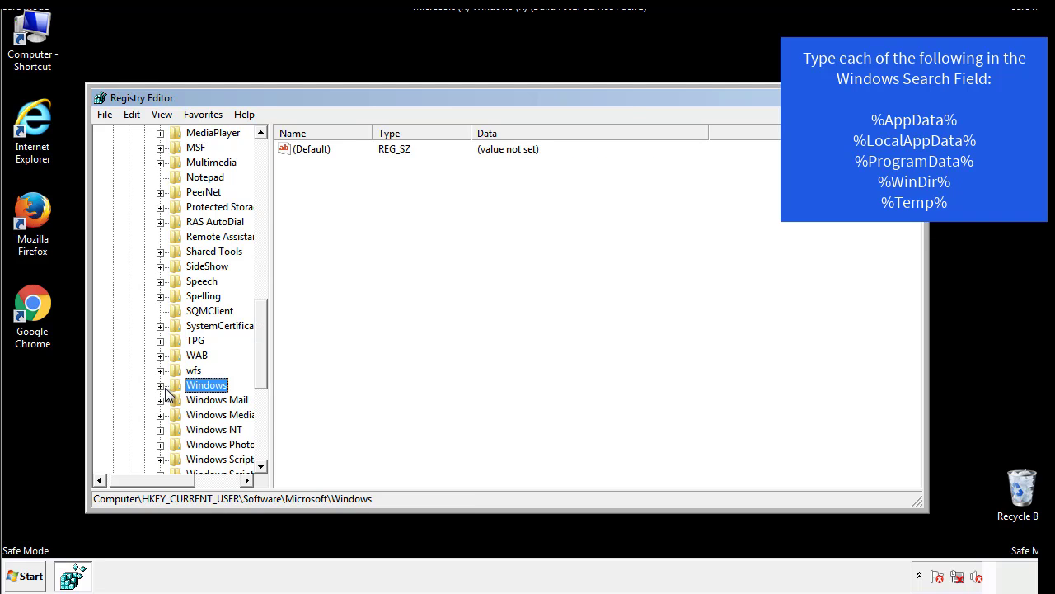
drag(265, 367, 266, 204)
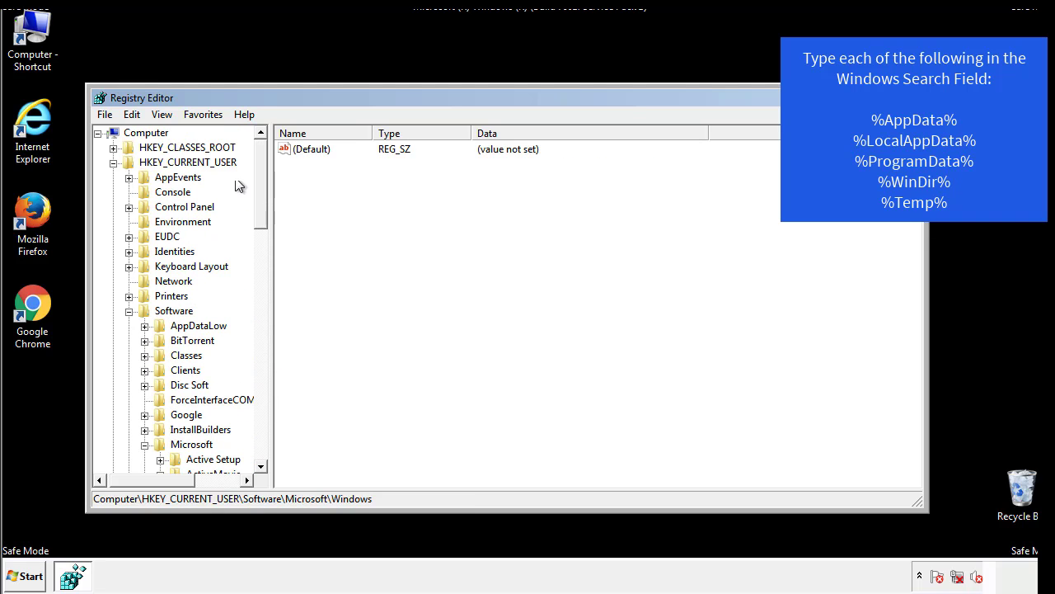
- Search the registry for %temp%, landing on the VolumeCaches Temporary Files key
click(139, 115)
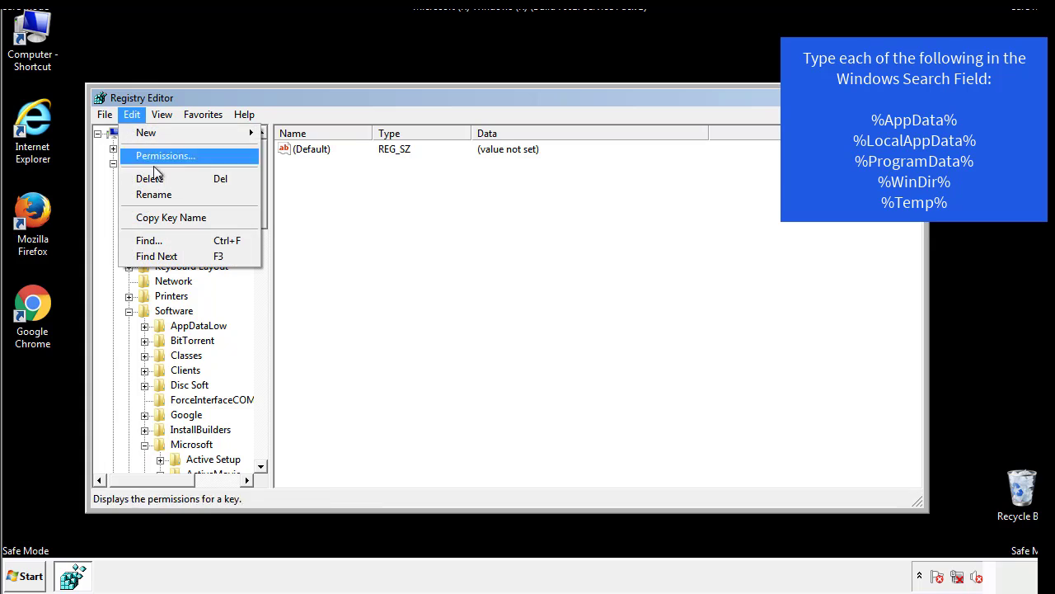
click(148, 240)
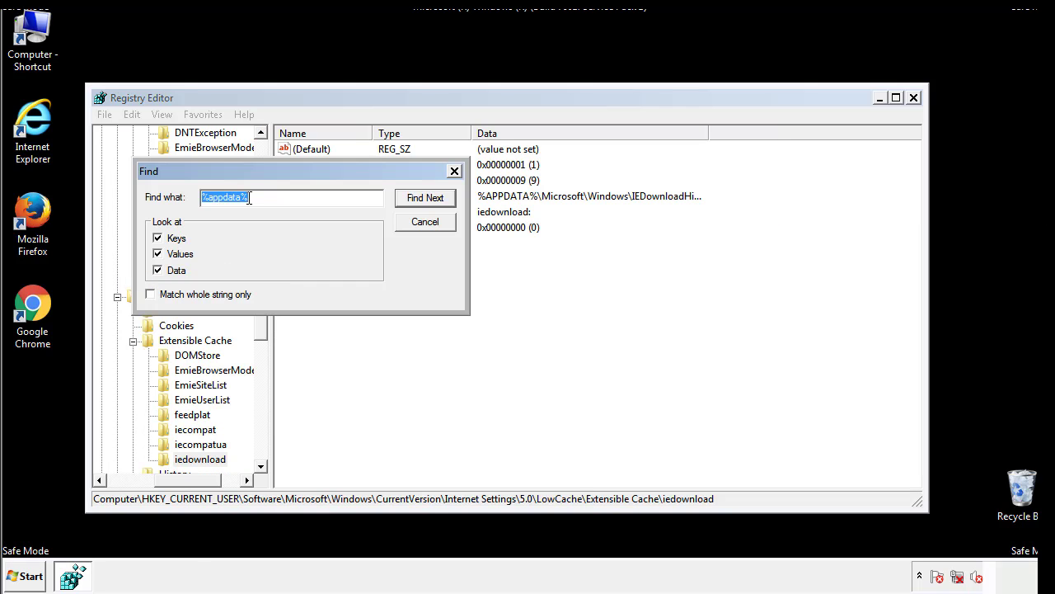
text(%temp%)
key(Return)
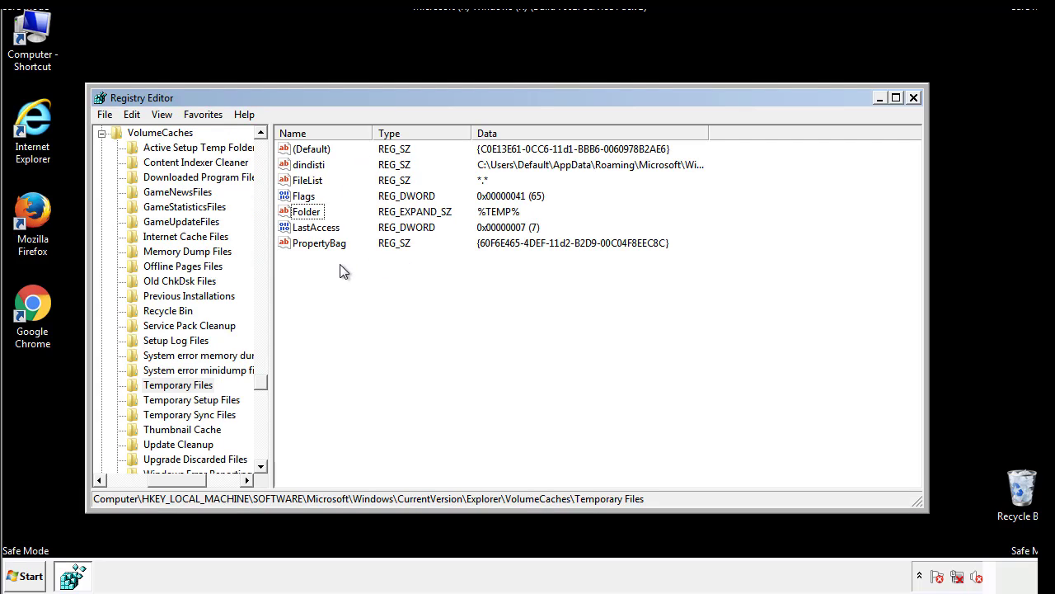
- Delete all seven values in the Temporary Files key
drag(338, 262, 298, 153)
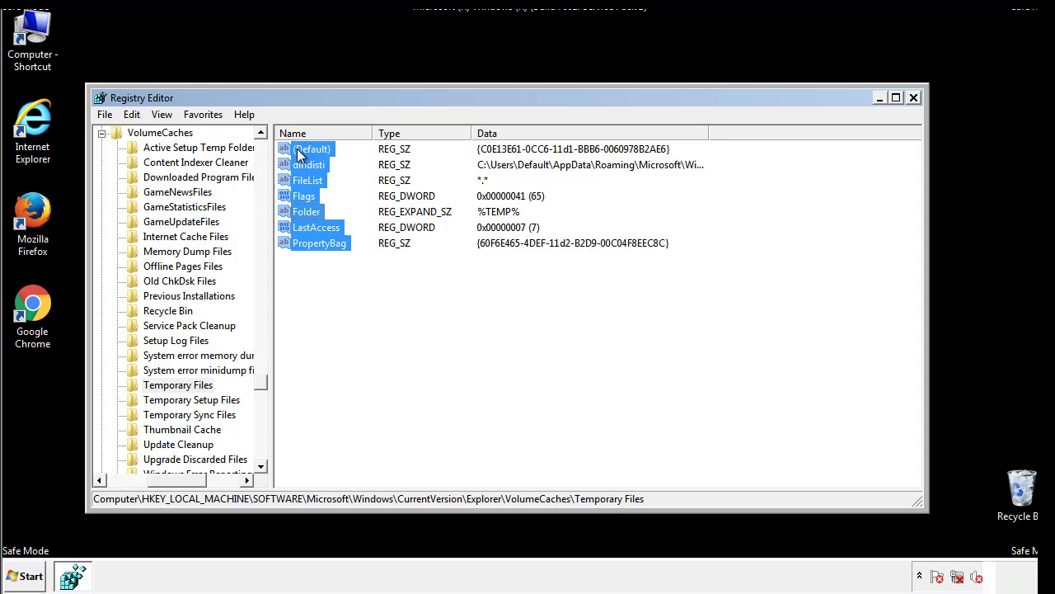
right_click(298, 155)
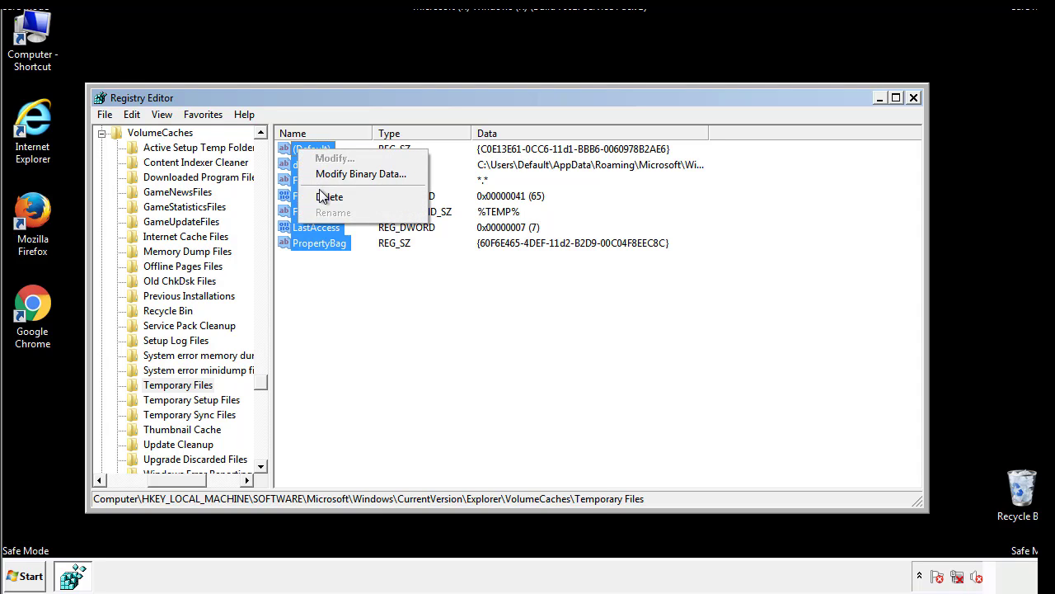
click(329, 197)
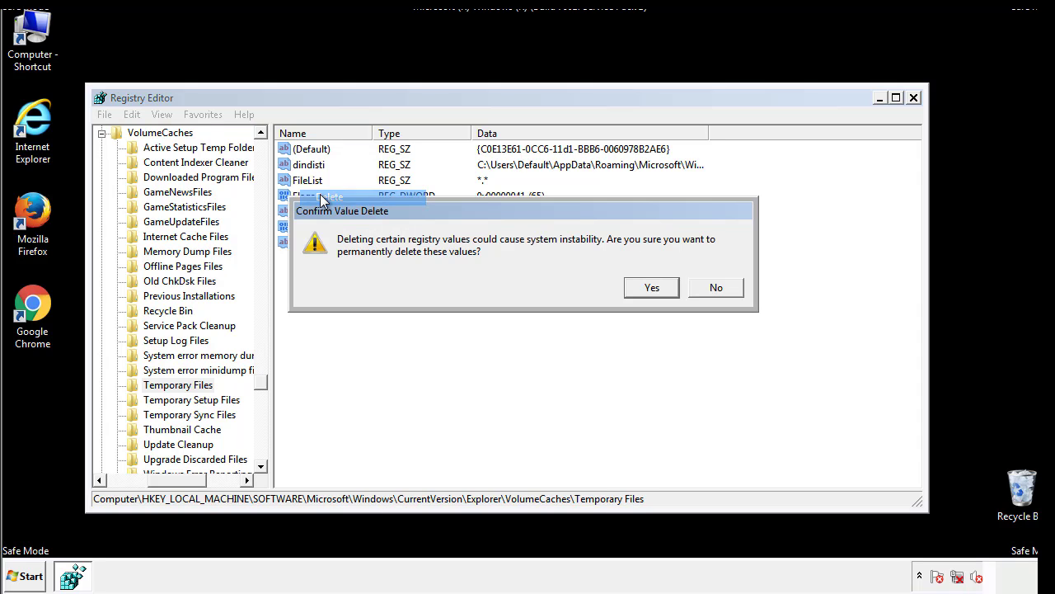
click(652, 288)
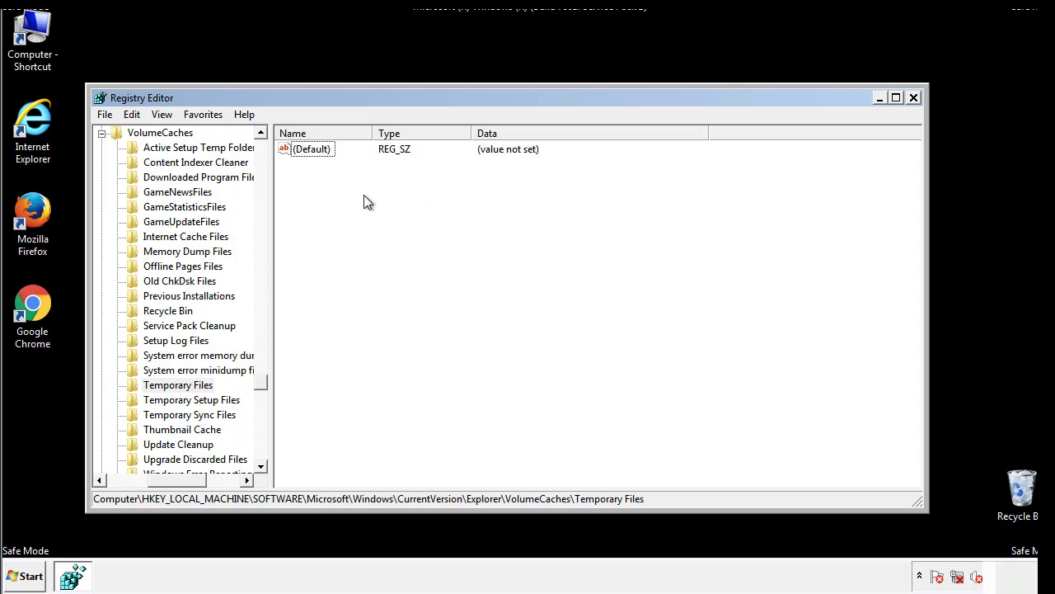
- Close Registry Editor and launch System Configuration via an msconfig search from Start
click(915, 98)
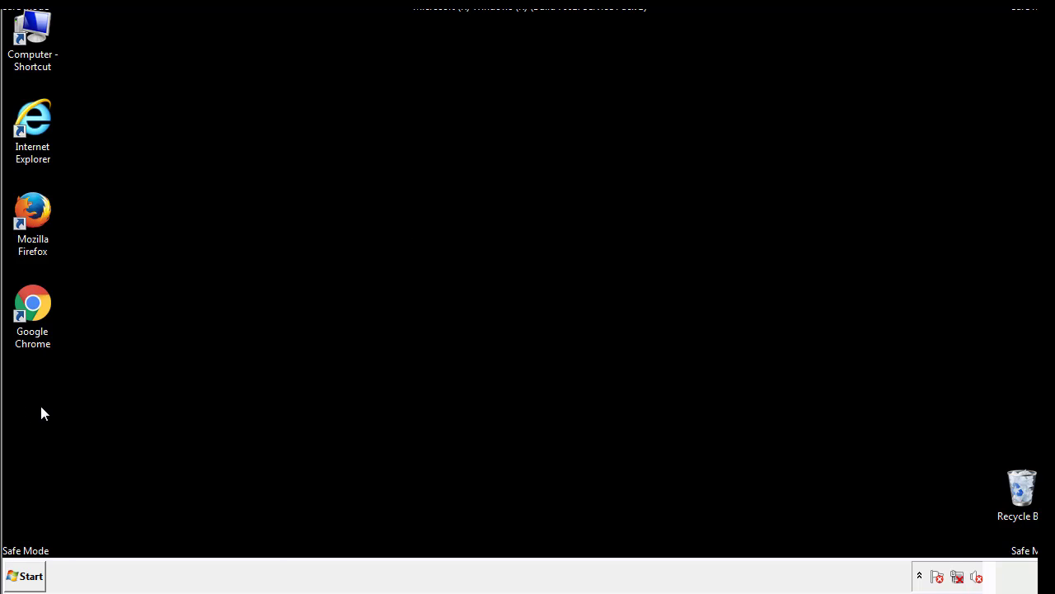
click(25, 576)
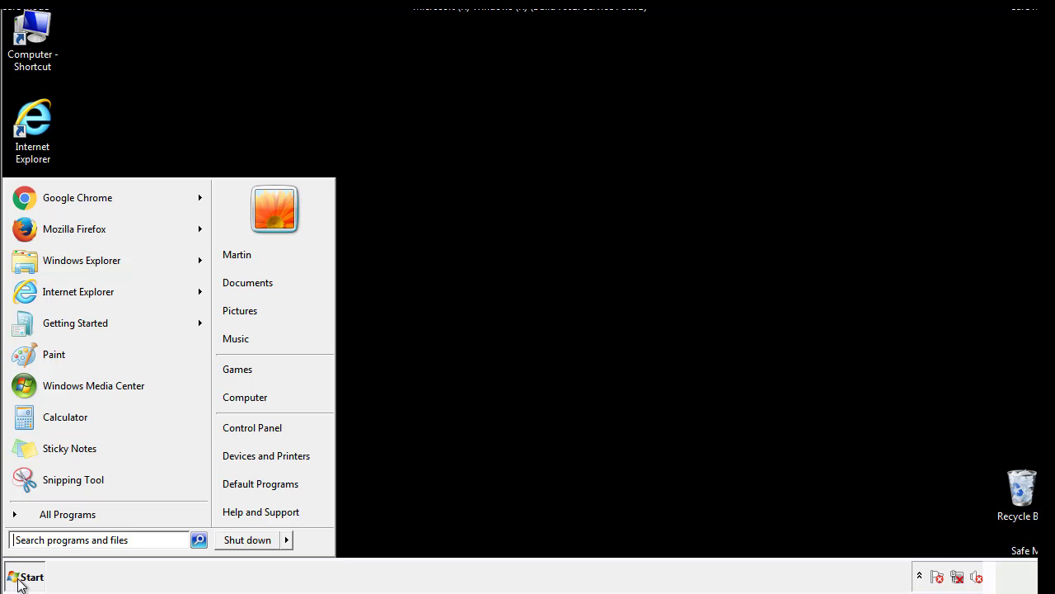
click(57, 539)
text(mscon)
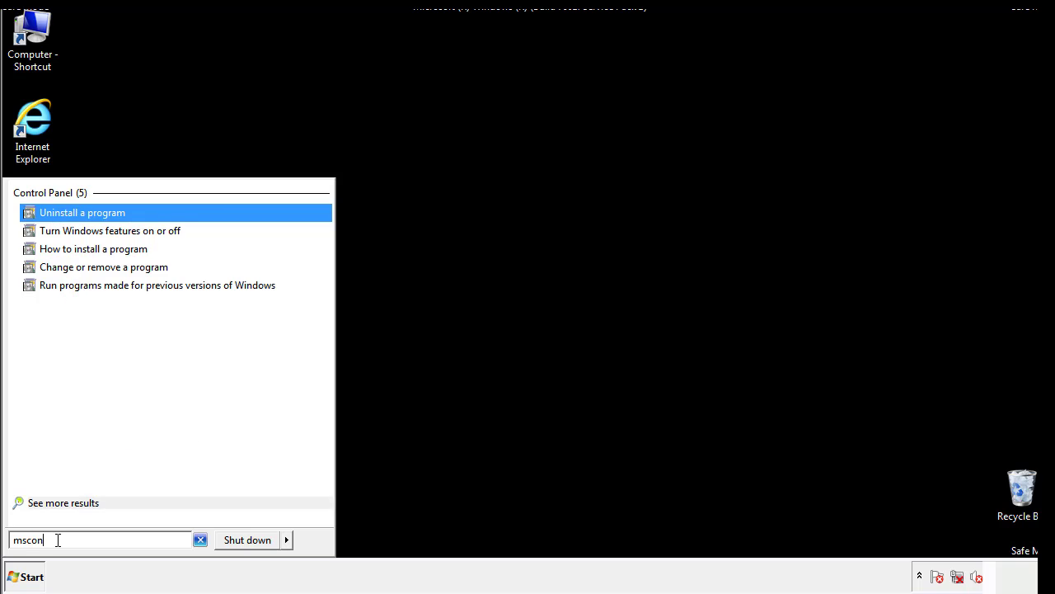
text(fig)
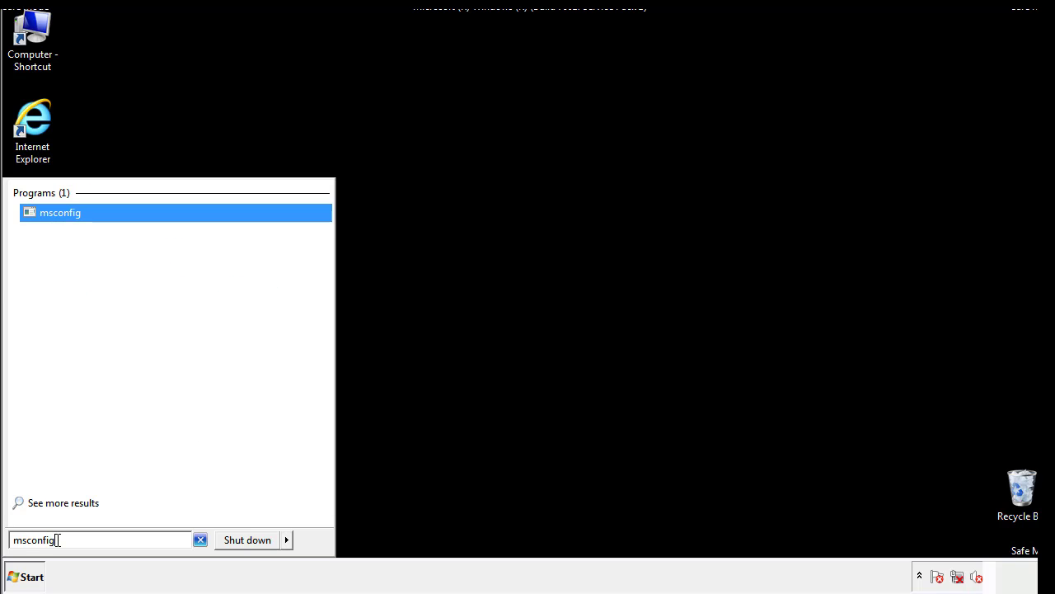
key(Return)
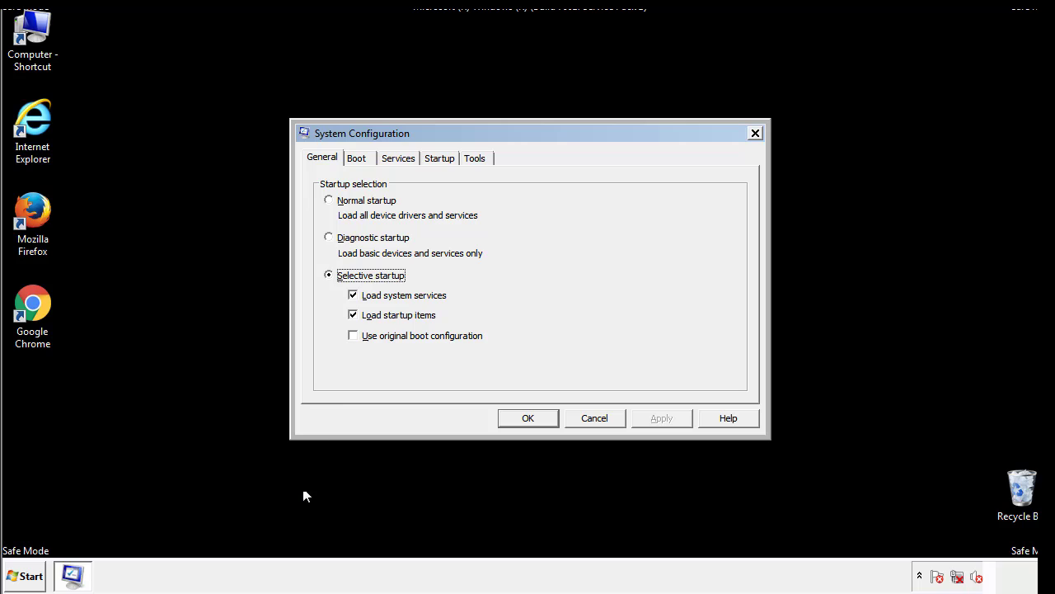
- Clear Safe boot on the Boot tab, apply and confirm, then restart Windows
click(361, 158)
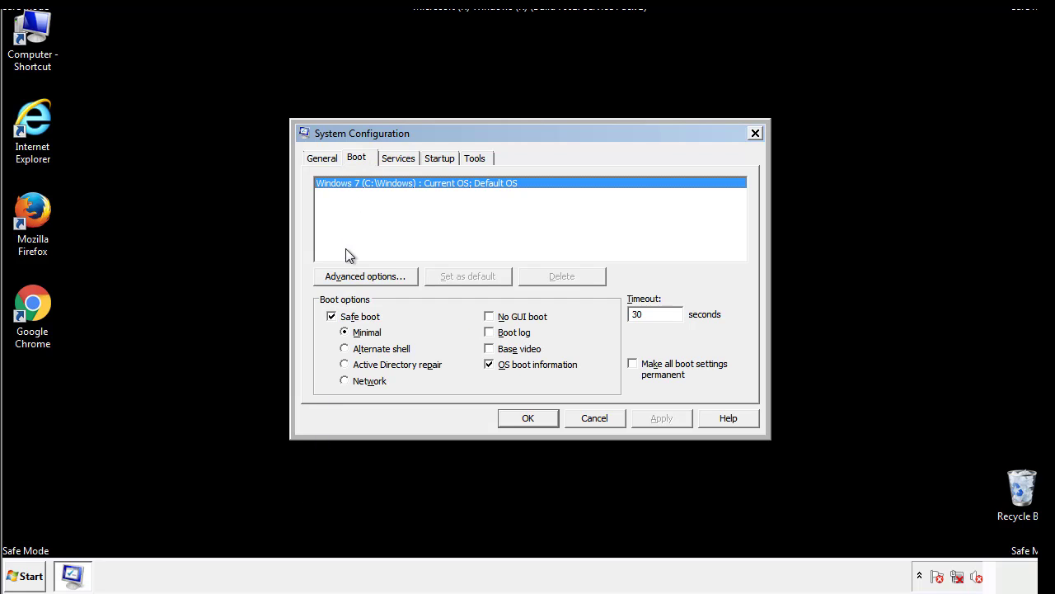
click(335, 320)
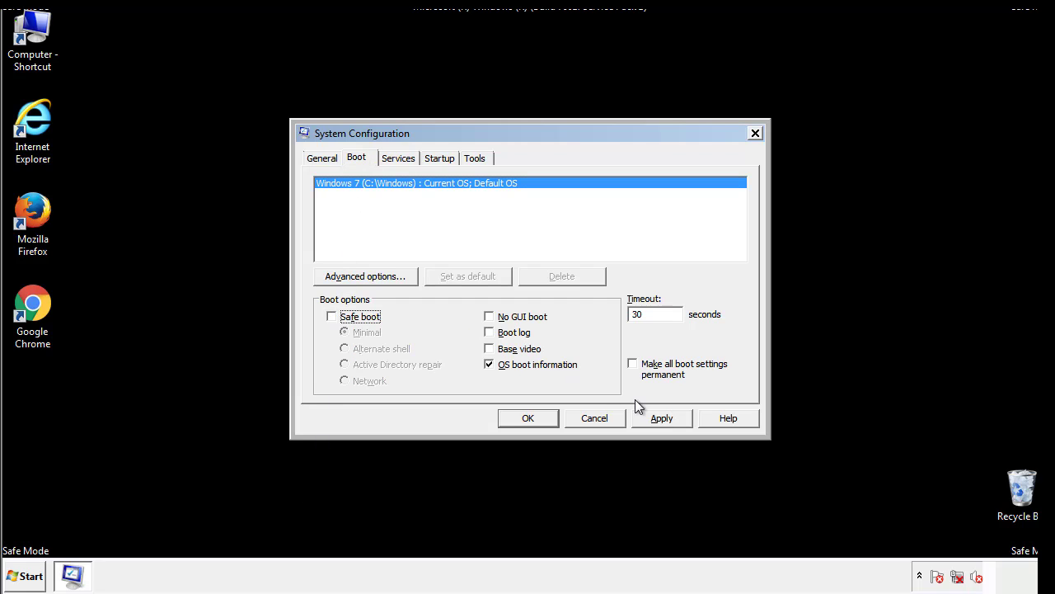
click(664, 417)
click(526, 418)
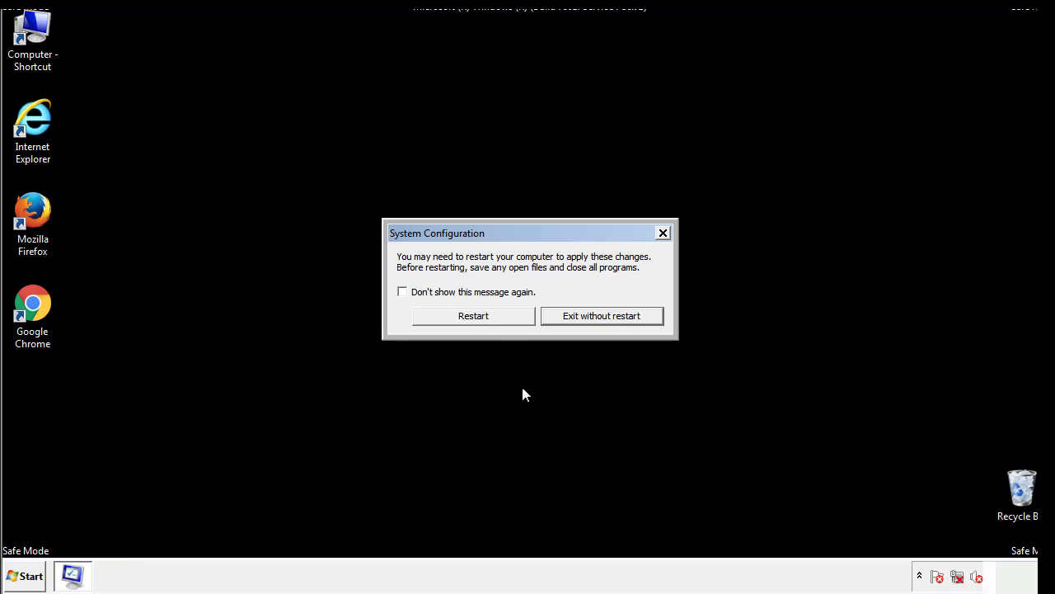
click(489, 321)
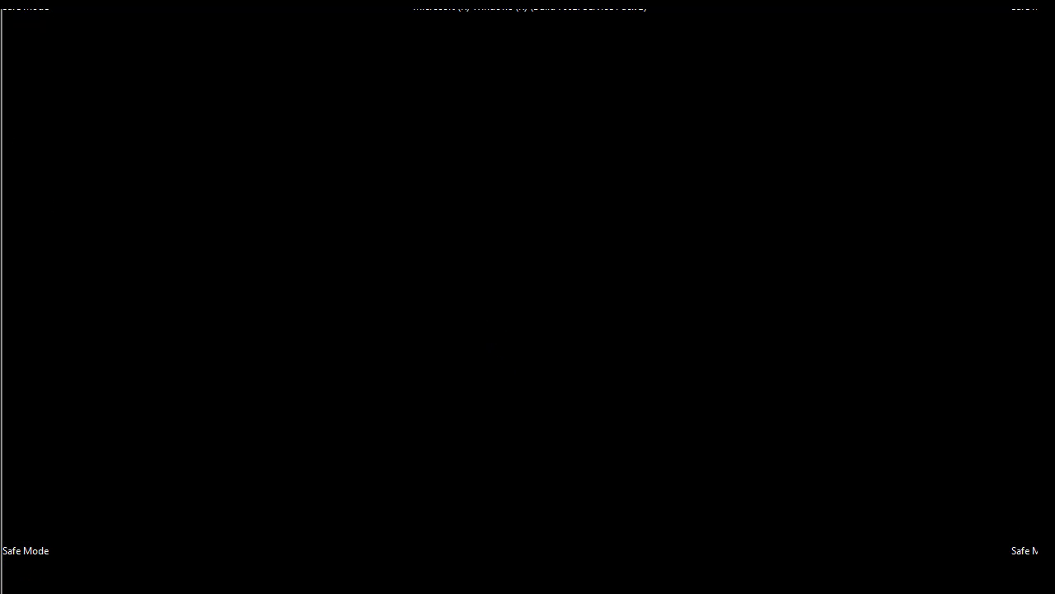